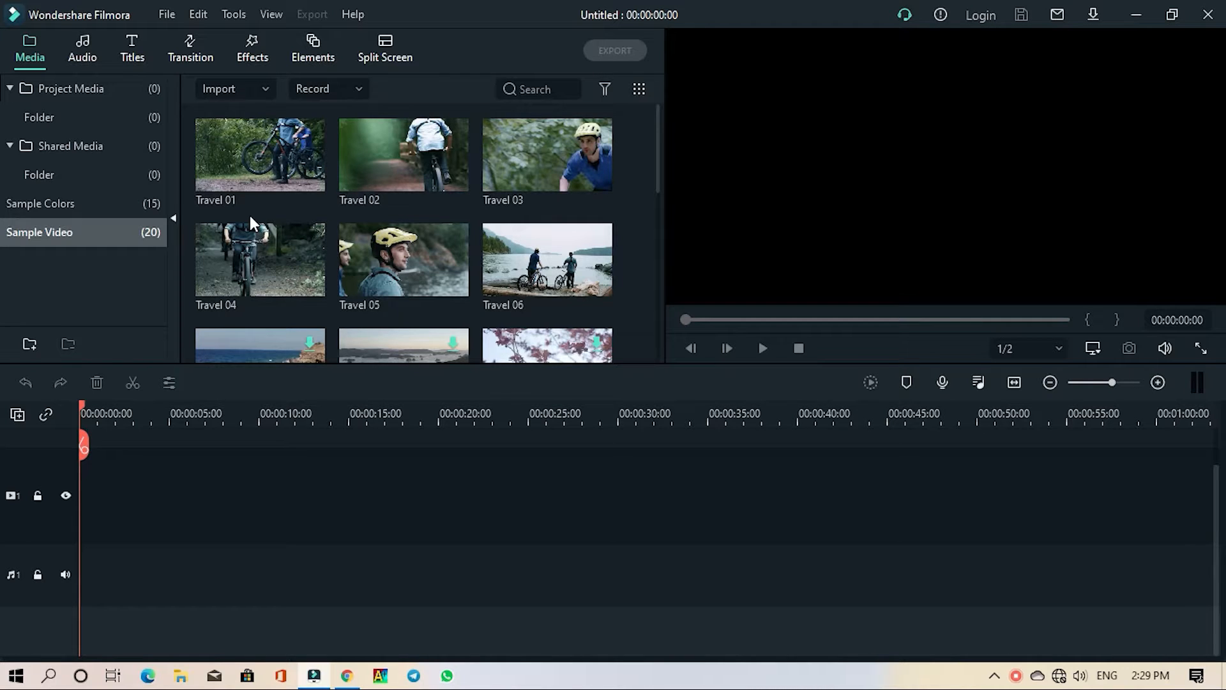
scroll(575, 121, down, 3)
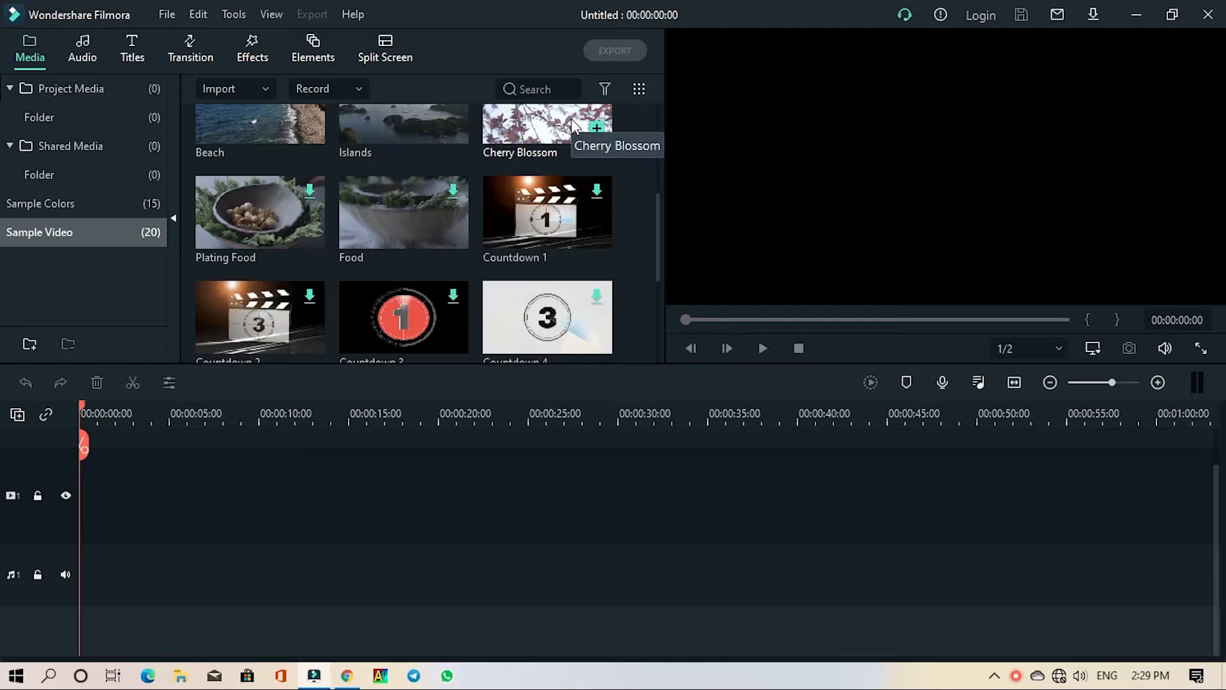
scroll(446, 115, up, 3)
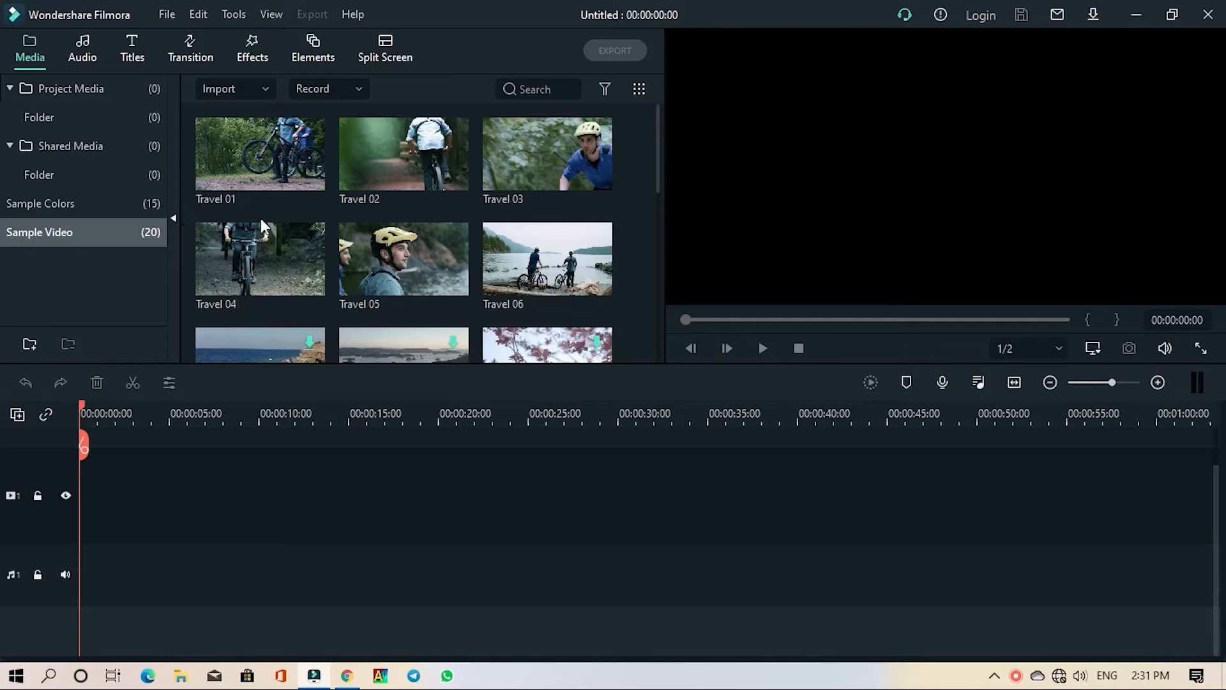
Review the keyboard shortcut list, looking through the Edit, Tools, View and Marker categories
mouse_move(322, 276)
click(165, 14)
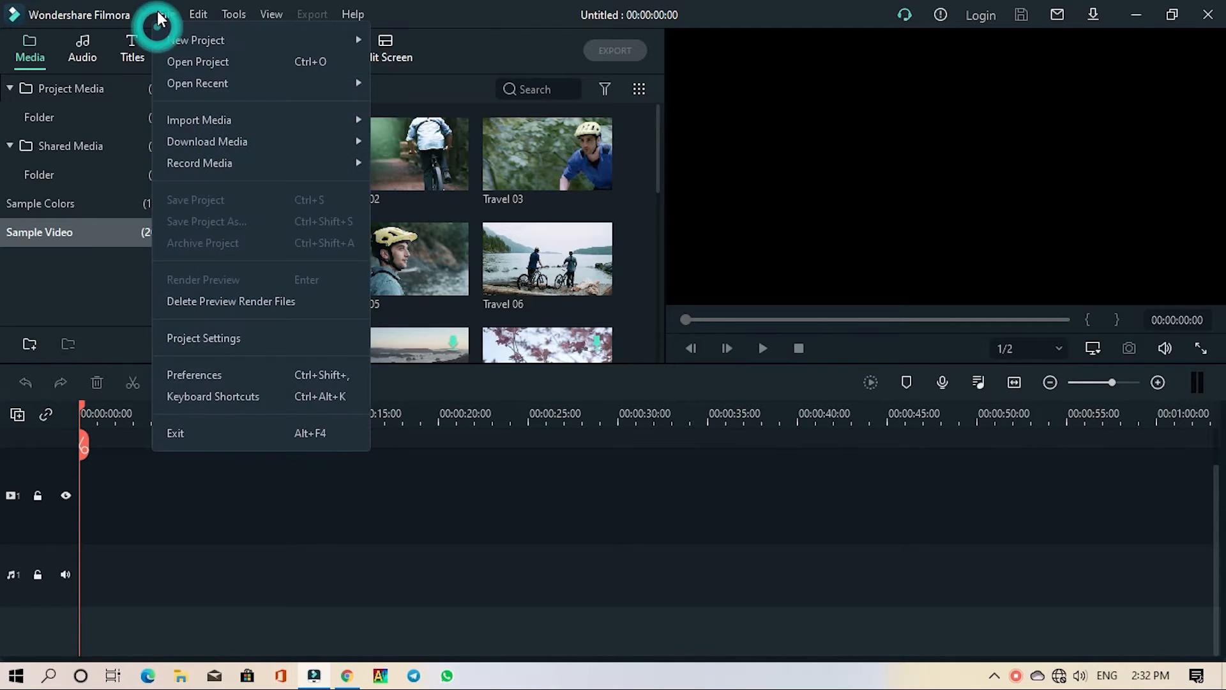
click(251, 394)
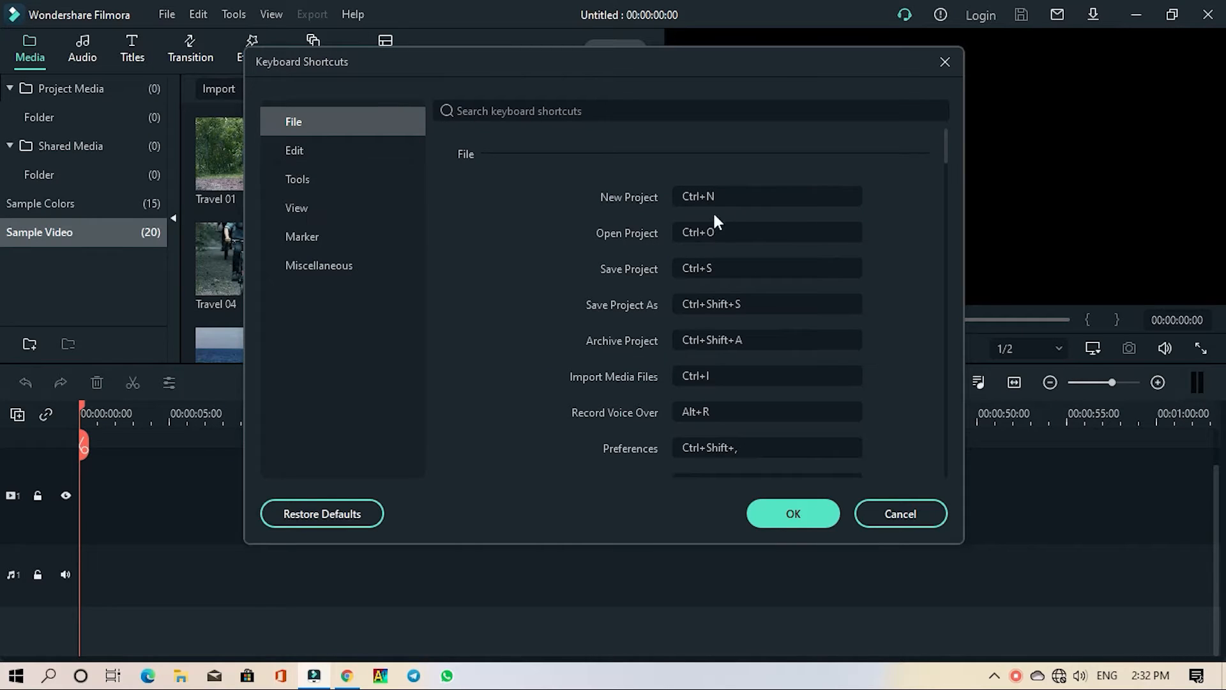
click(318, 179)
click(309, 157)
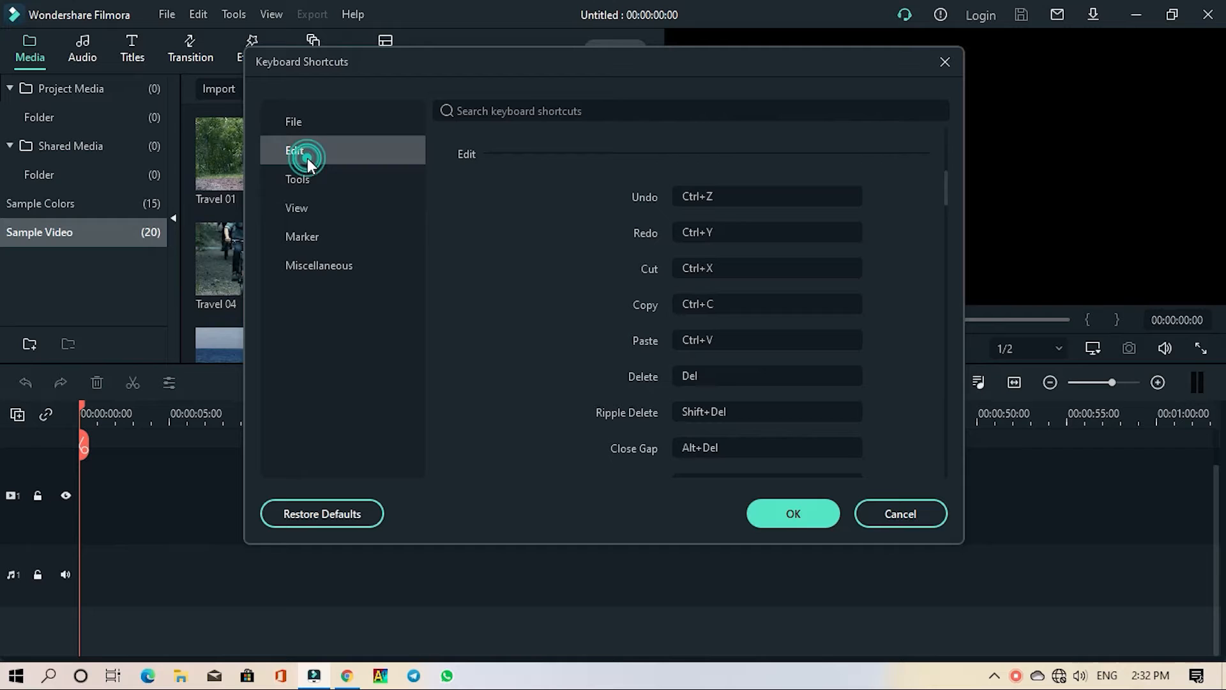
click(310, 208)
click(316, 239)
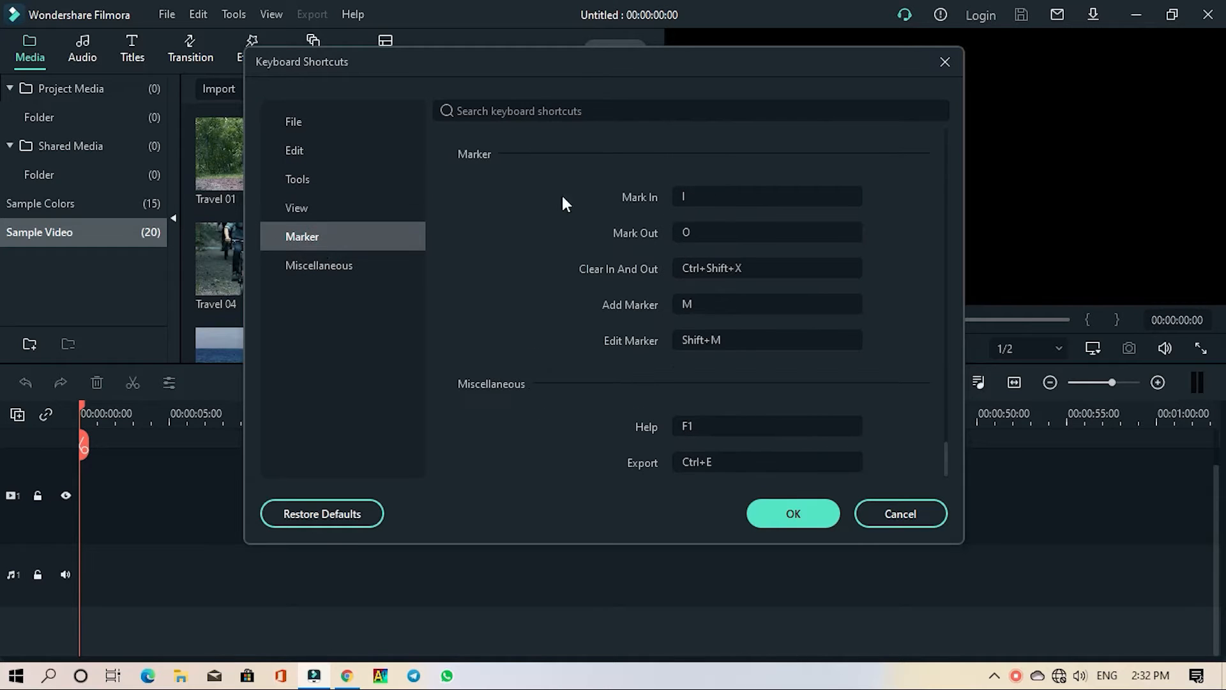
click(340, 176)
click(333, 160)
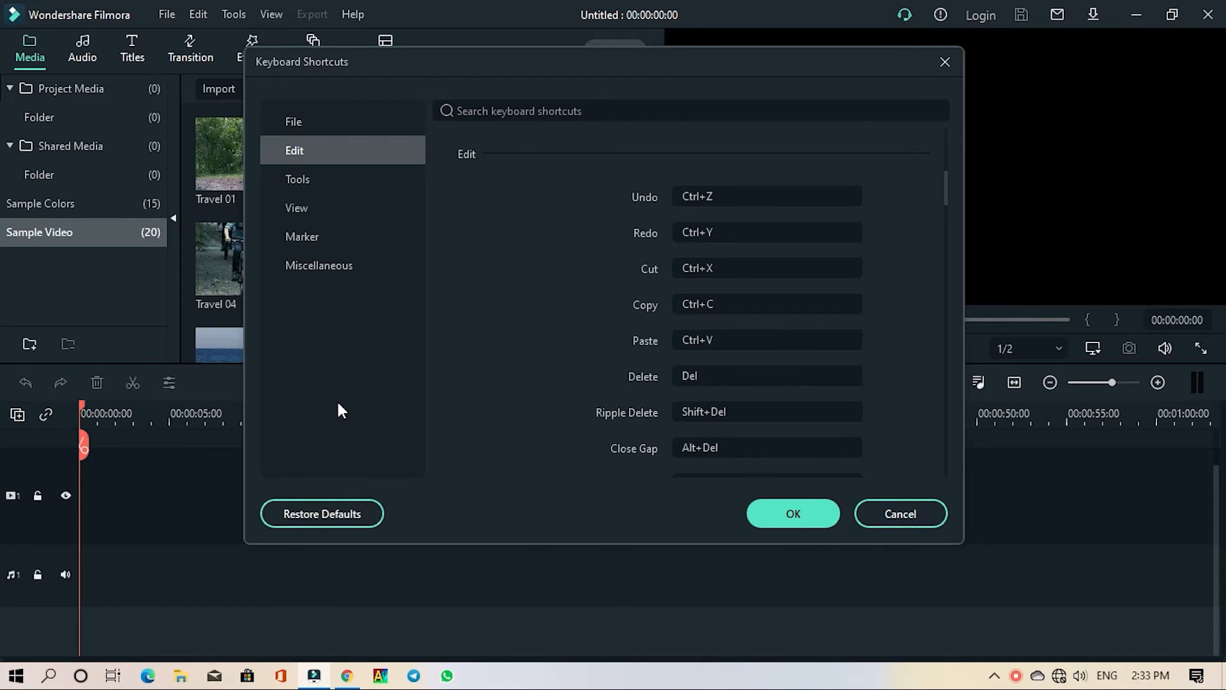
click(792, 514)
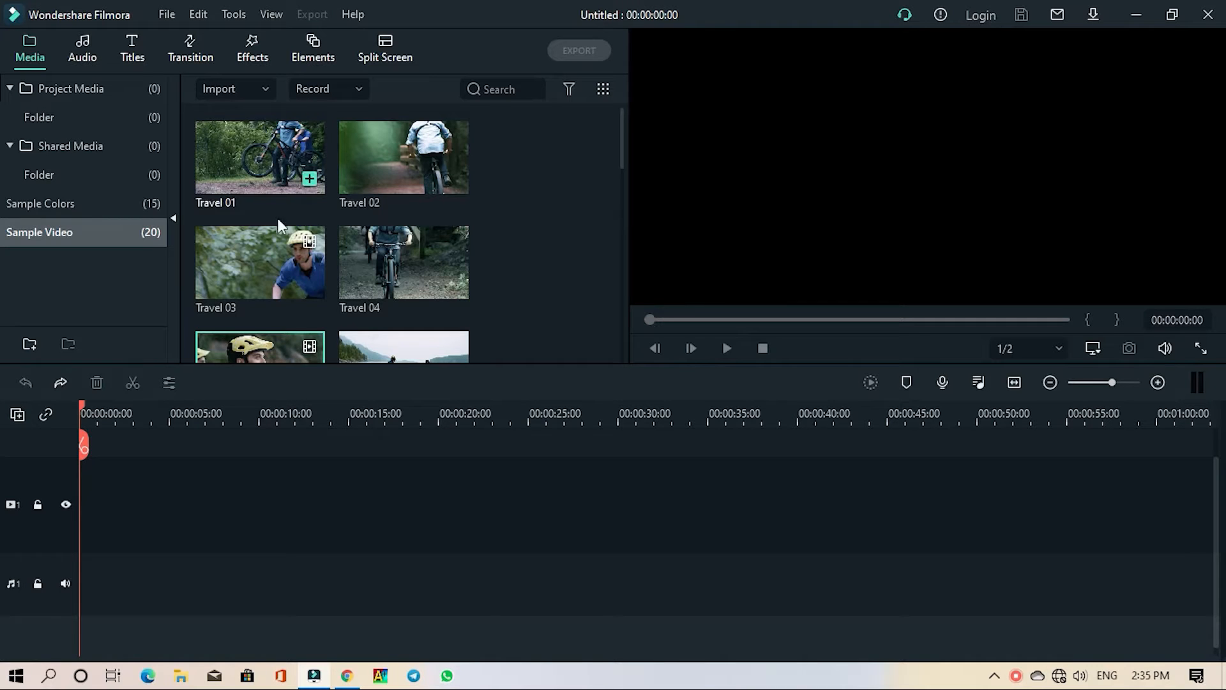
Place the Travel 03 sample clip at the start of video track 1, followed directly by Travel 02
mouse_move(278, 258)
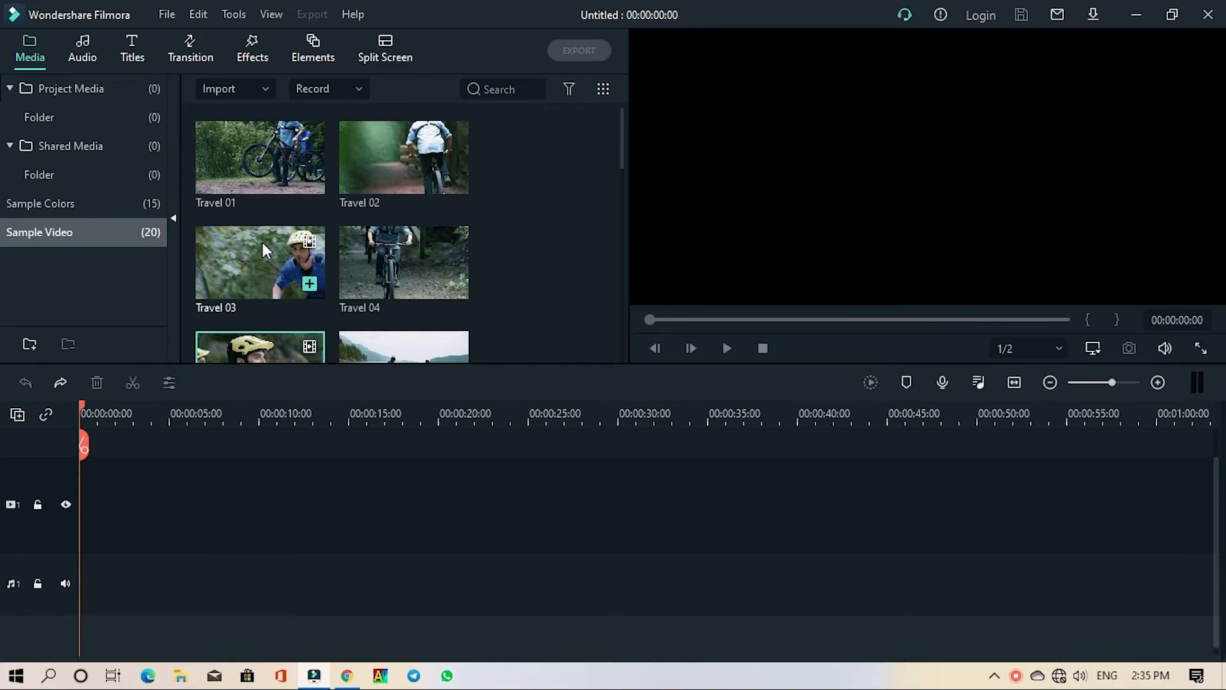
drag(266, 249, 95, 505)
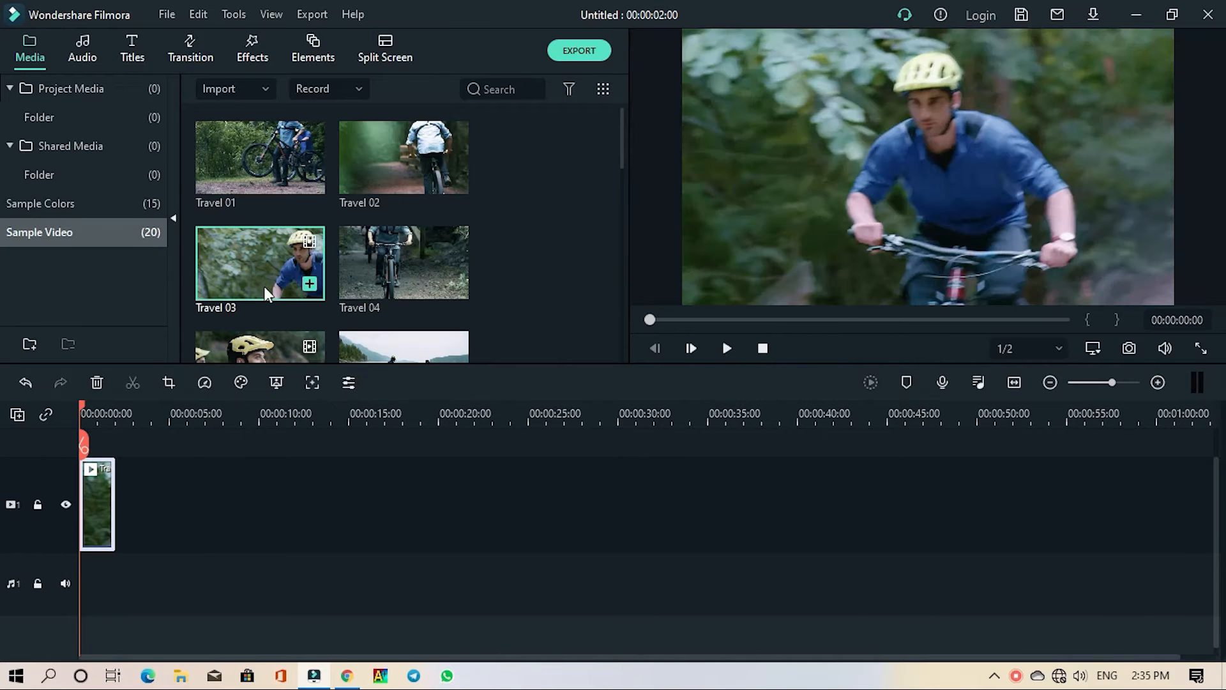
drag(382, 154, 151, 480)
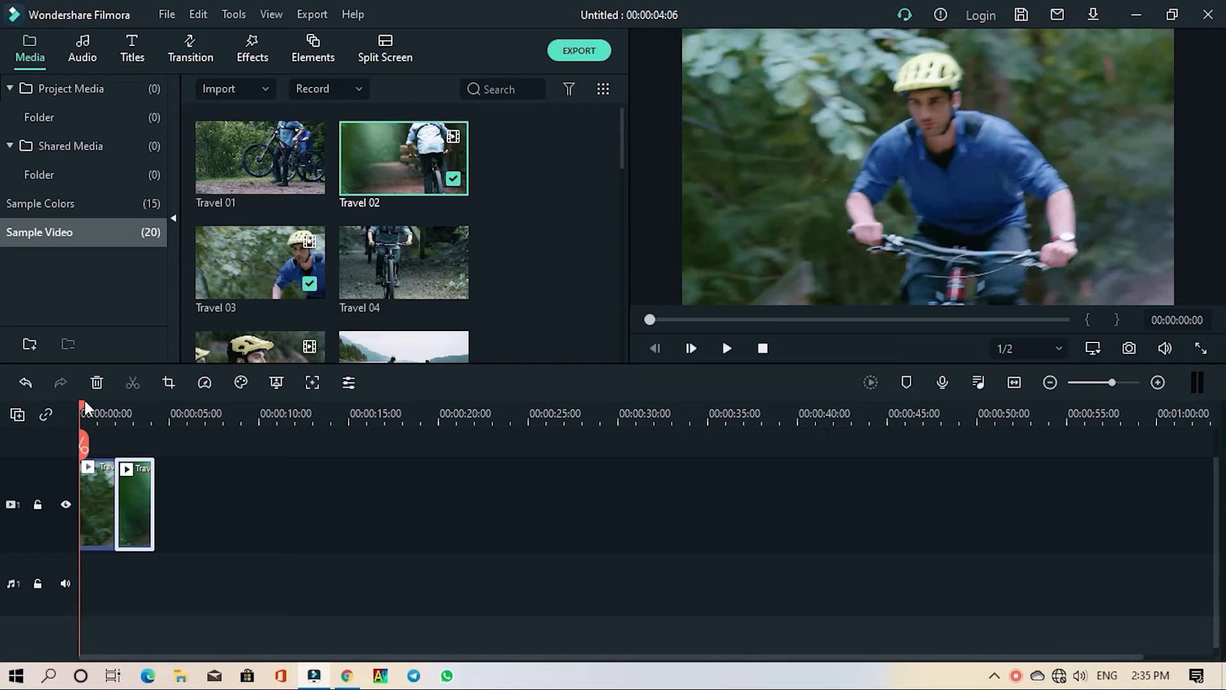
Color-match the Travel 02 clip on the timeline to the Travel 03 reference frame at 00:00:00 and apply it
mouse_move(84, 403)
mouse_down()
mouse_move(187, 416)
mouse_move(79, 404)
mouse_up()
click(141, 498)
right_click(139, 496)
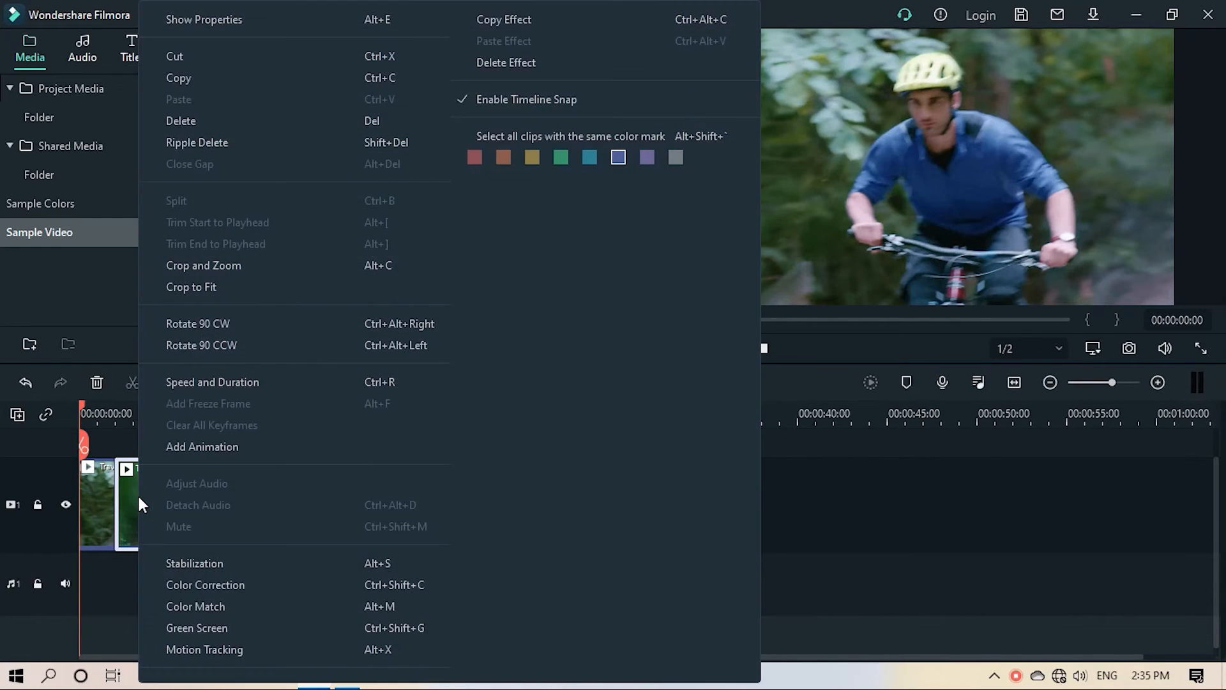
click(208, 609)
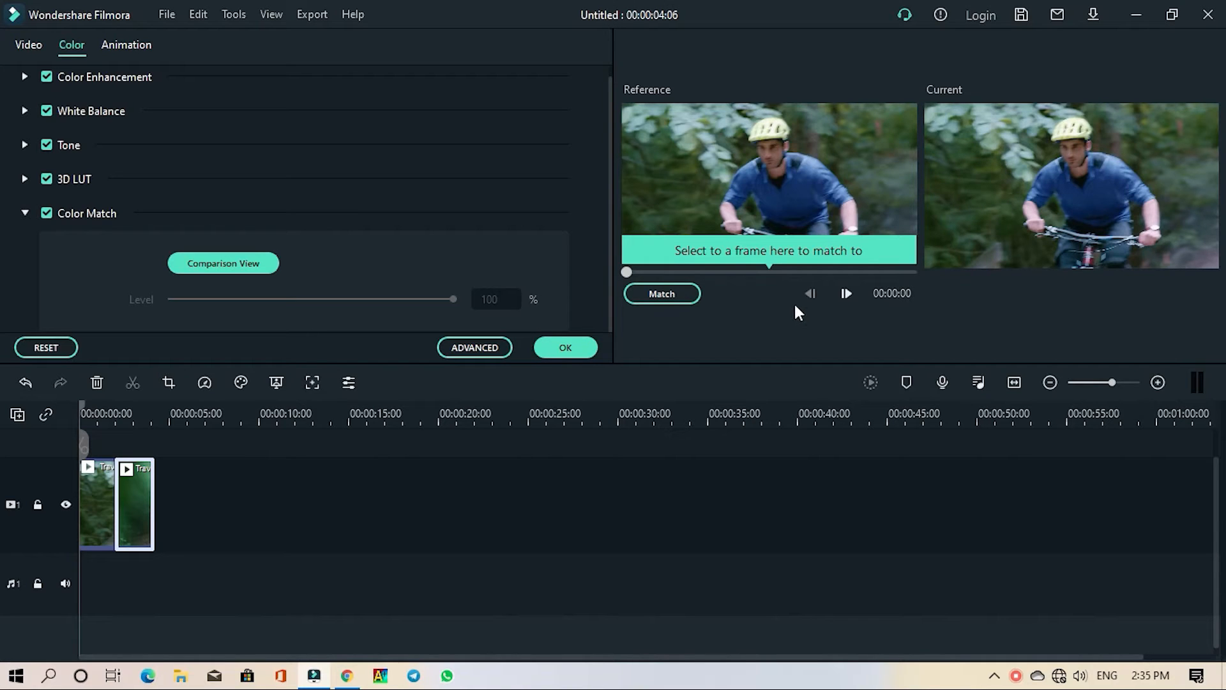
click(669, 297)
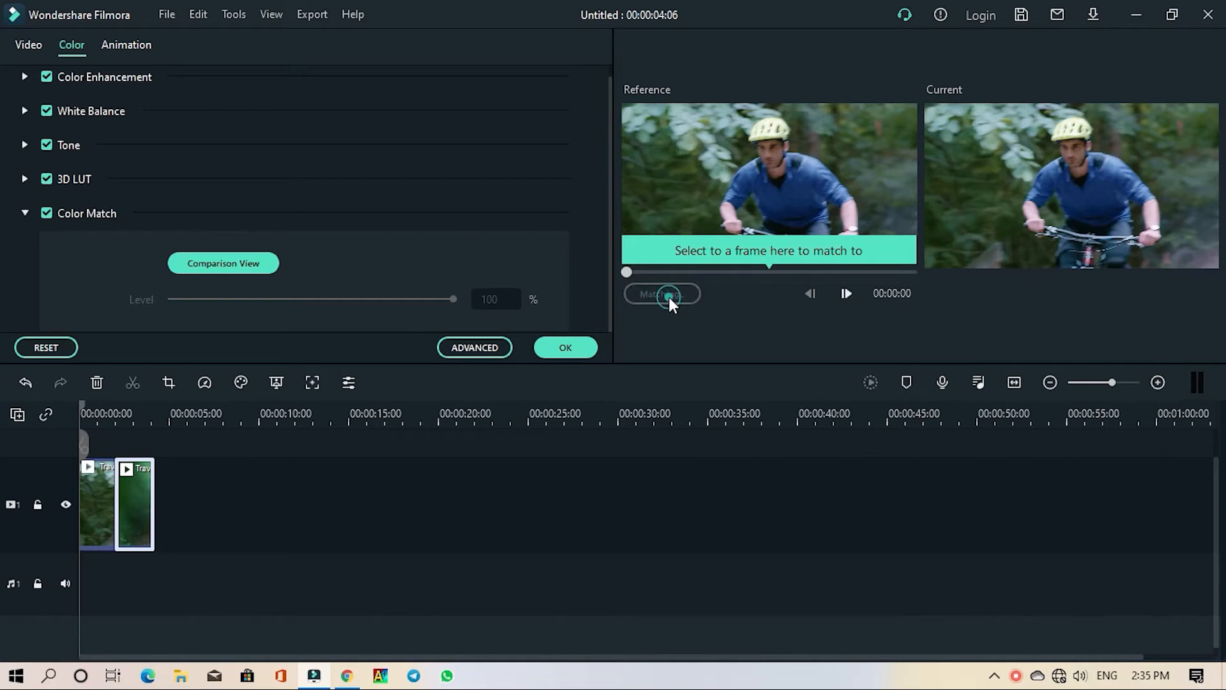
click(583, 349)
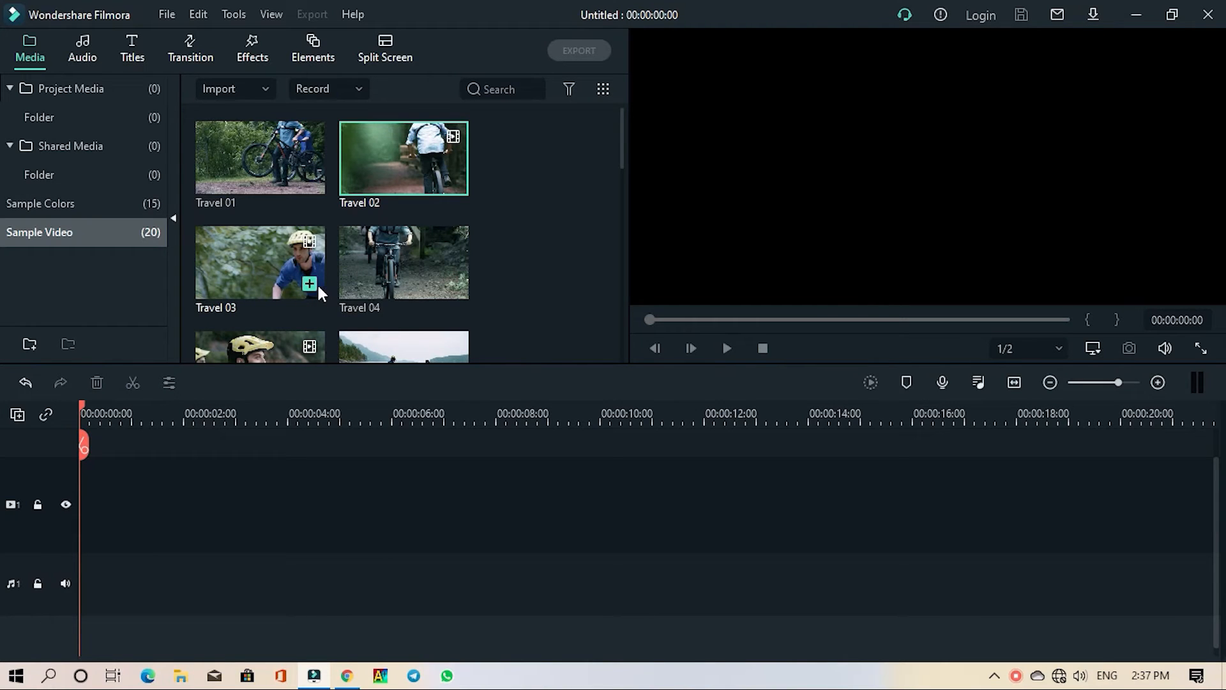
Add the Travel 03 sample clip to the empty timeline and return the playhead to its start
click(312, 283)
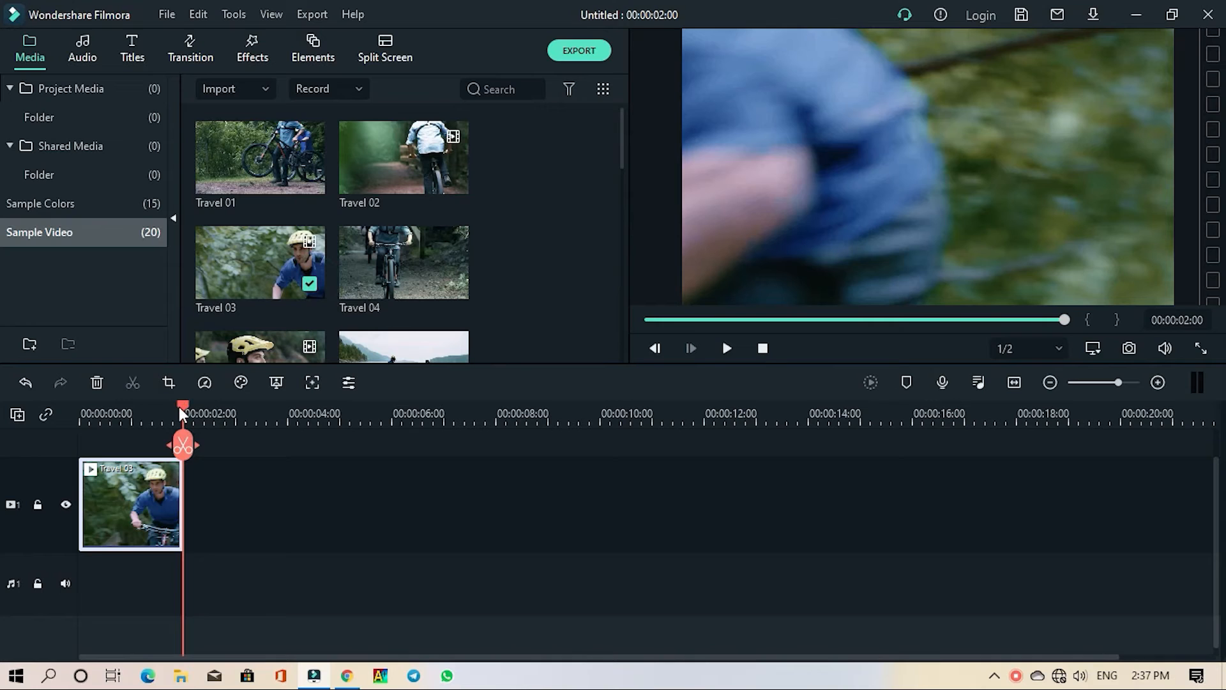
drag(180, 407, 56, 388)
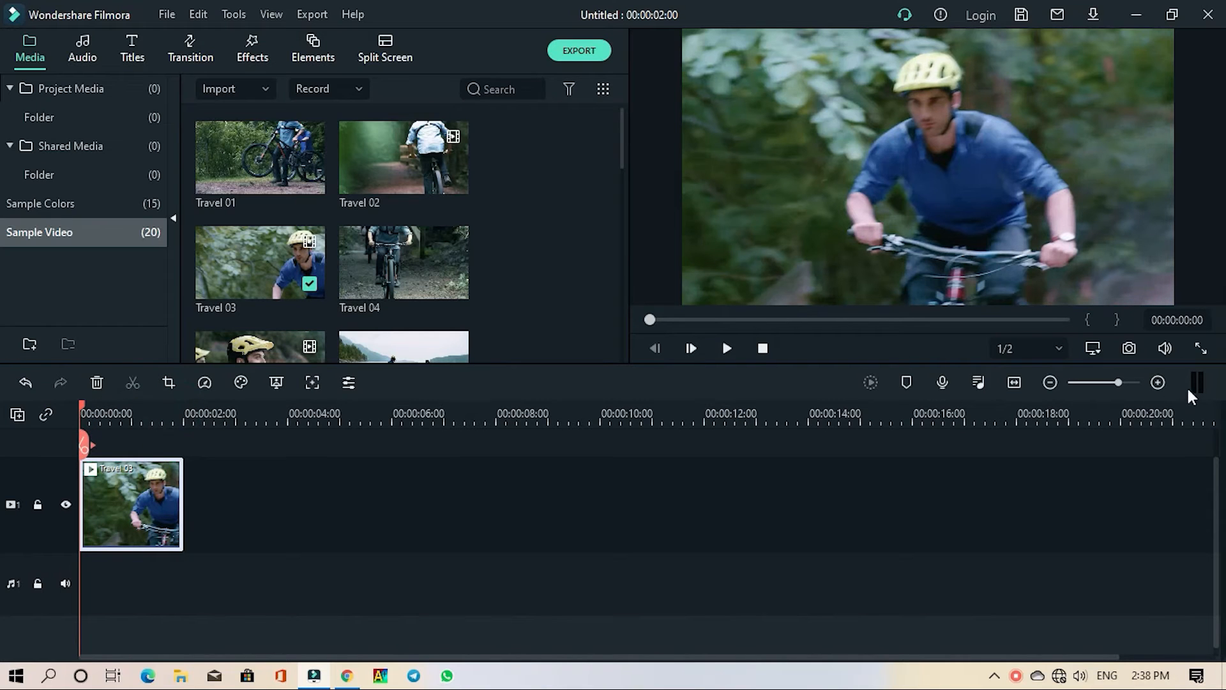
click(1158, 382)
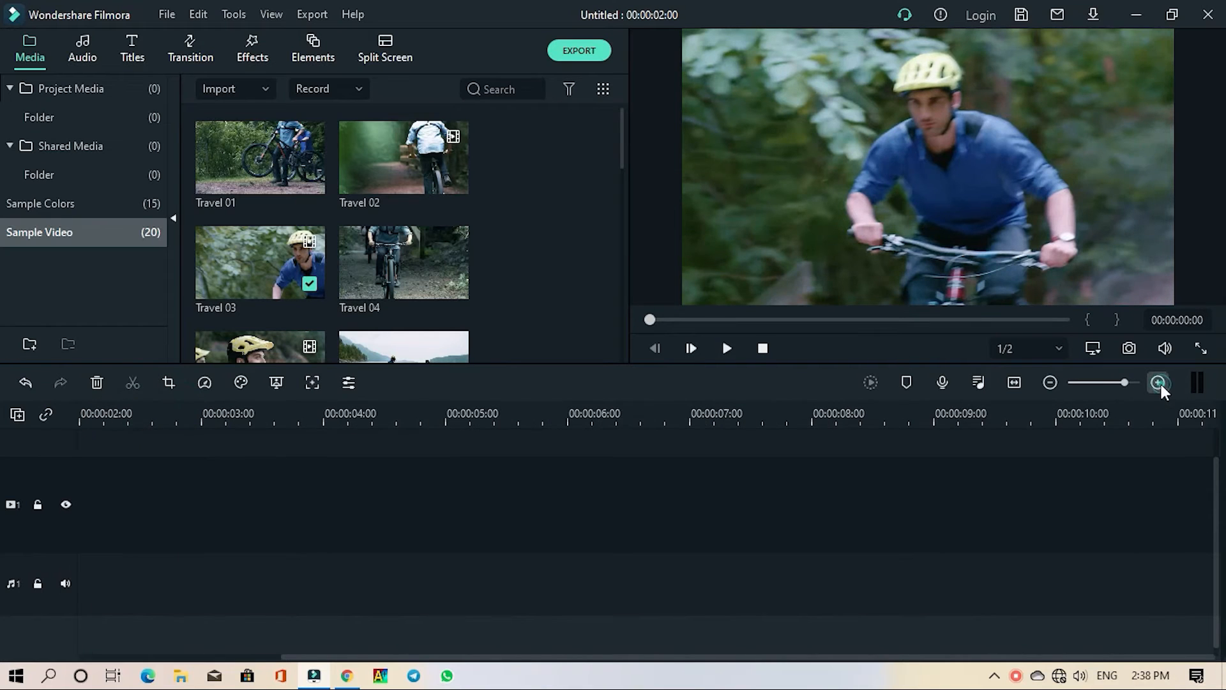
click(379, 656)
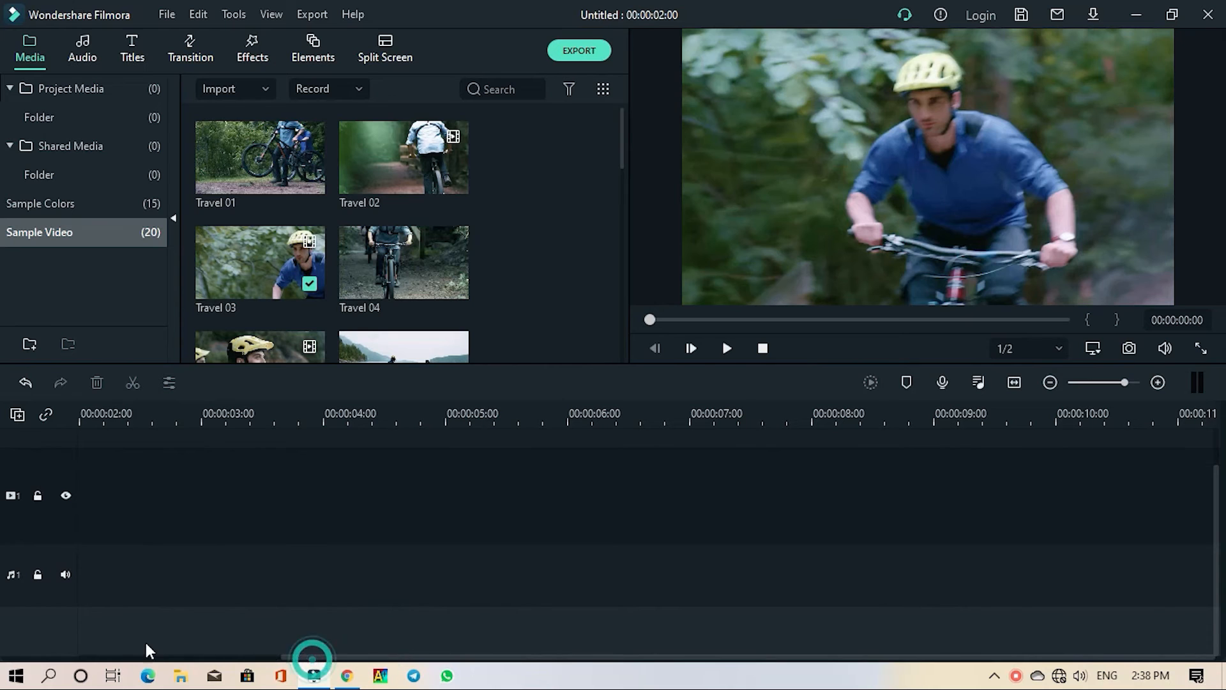
drag(307, 657, 105, 658)
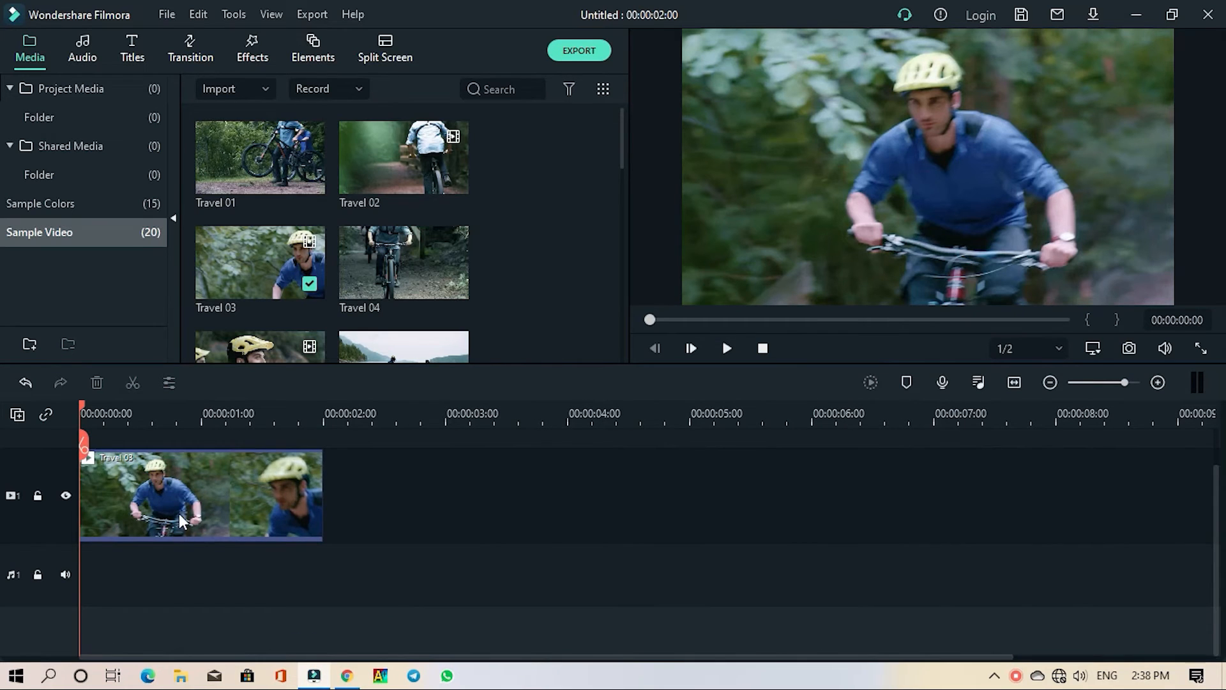
Add a custom animation keyframe at the start of Travel 03 and another at 00:00:00:06 with the scale set to 155.41%
double_click(180, 520)
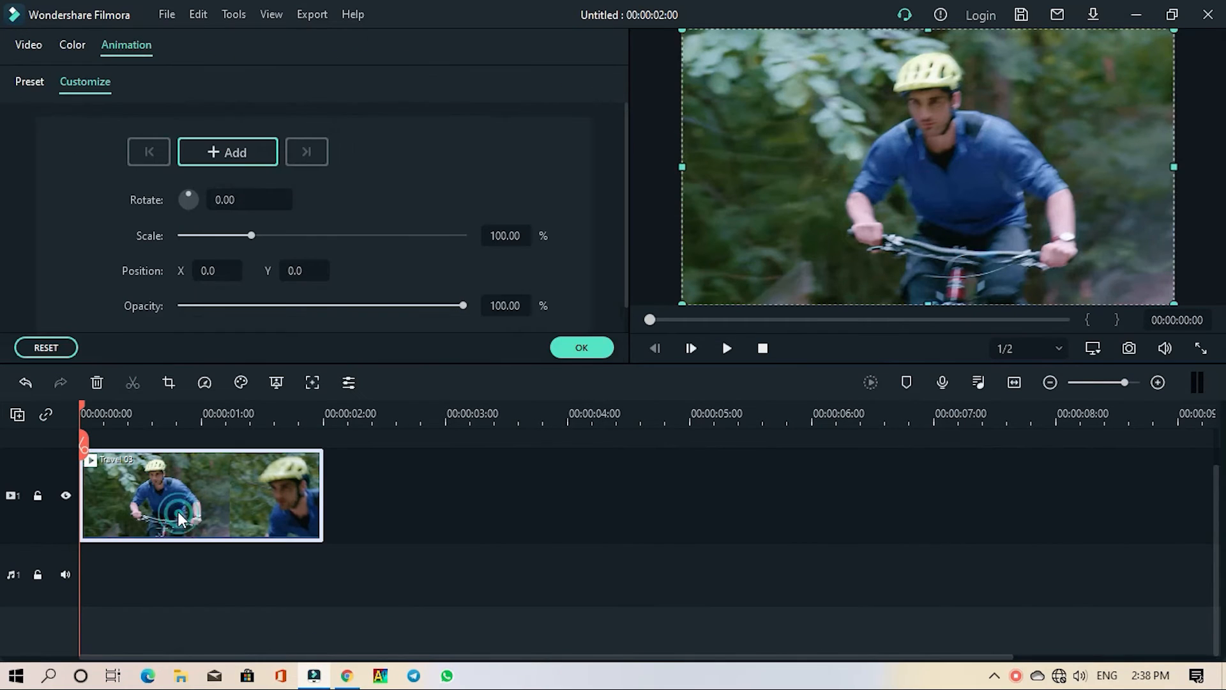
click(29, 81)
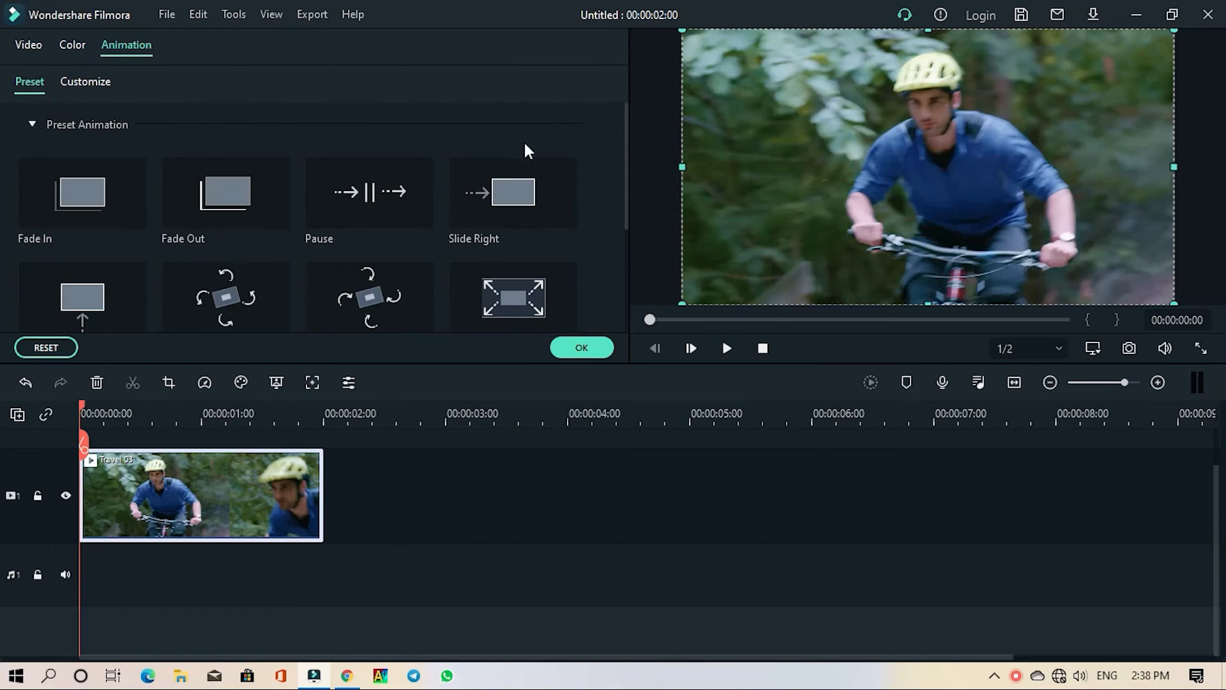
click(90, 83)
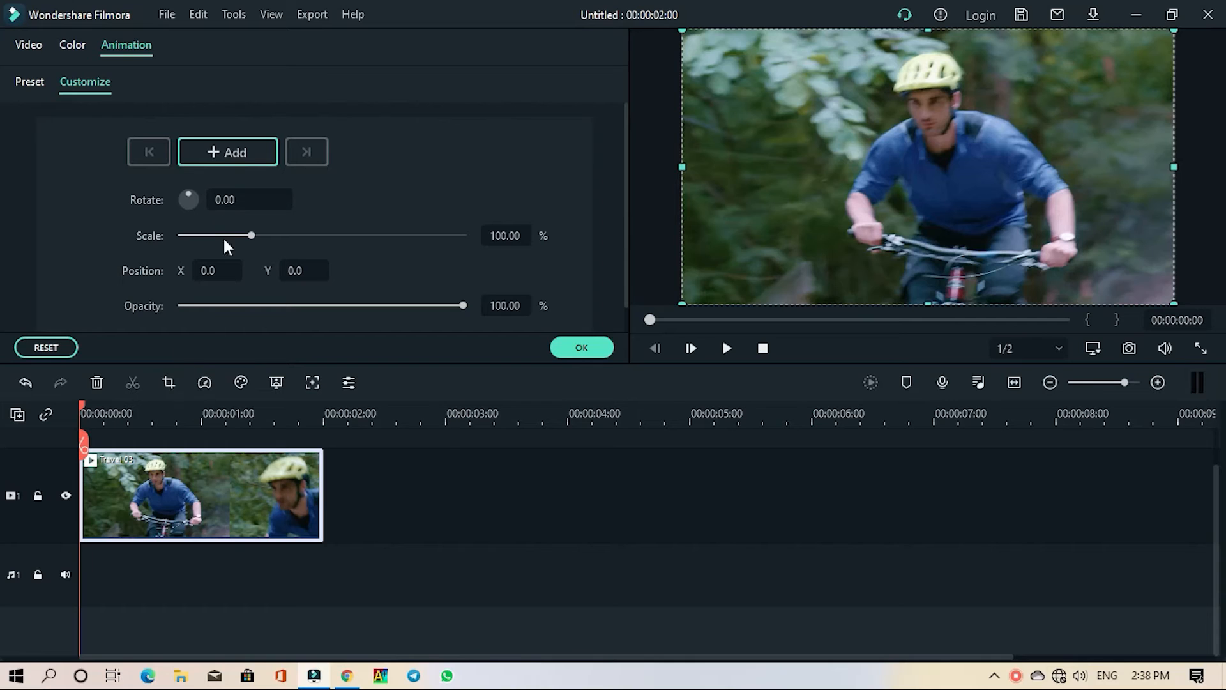
click(227, 151)
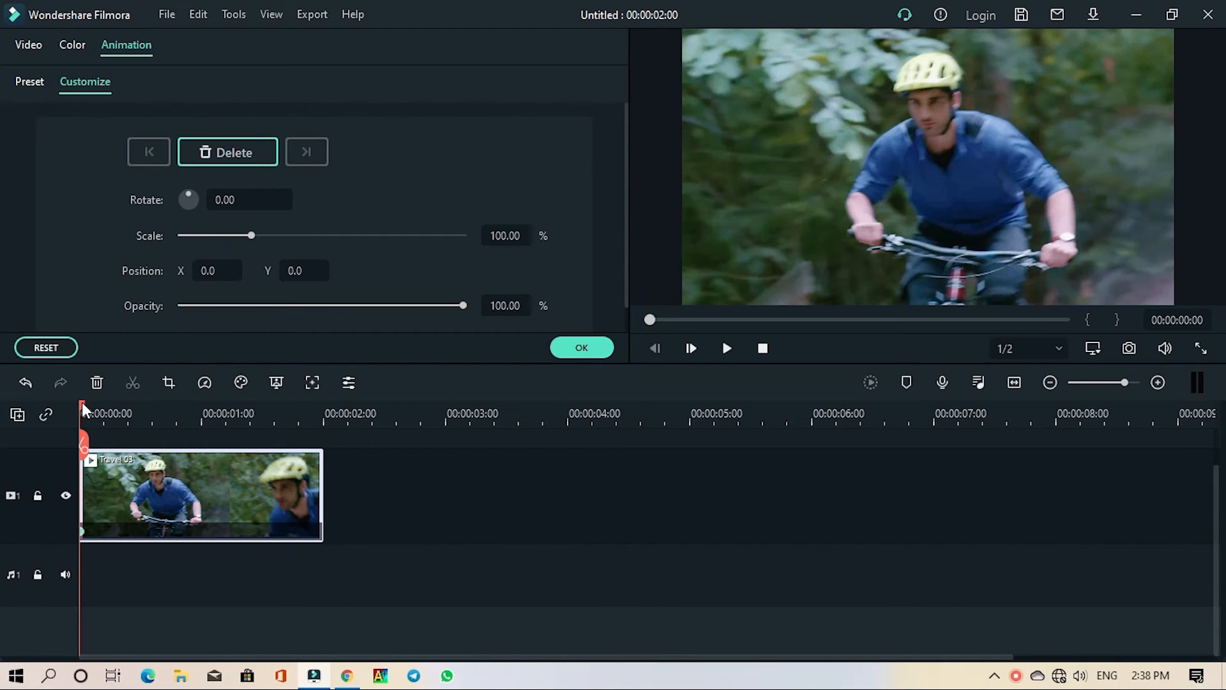
drag(81, 411, 112, 412)
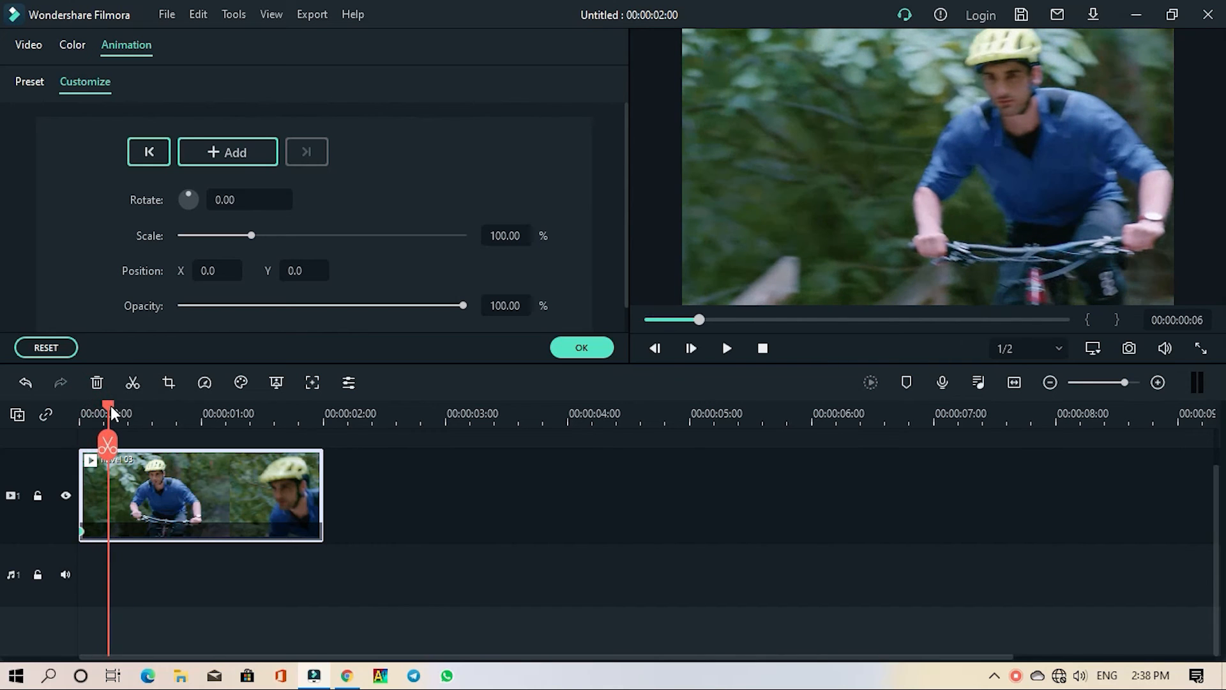
drag(251, 236, 290, 238)
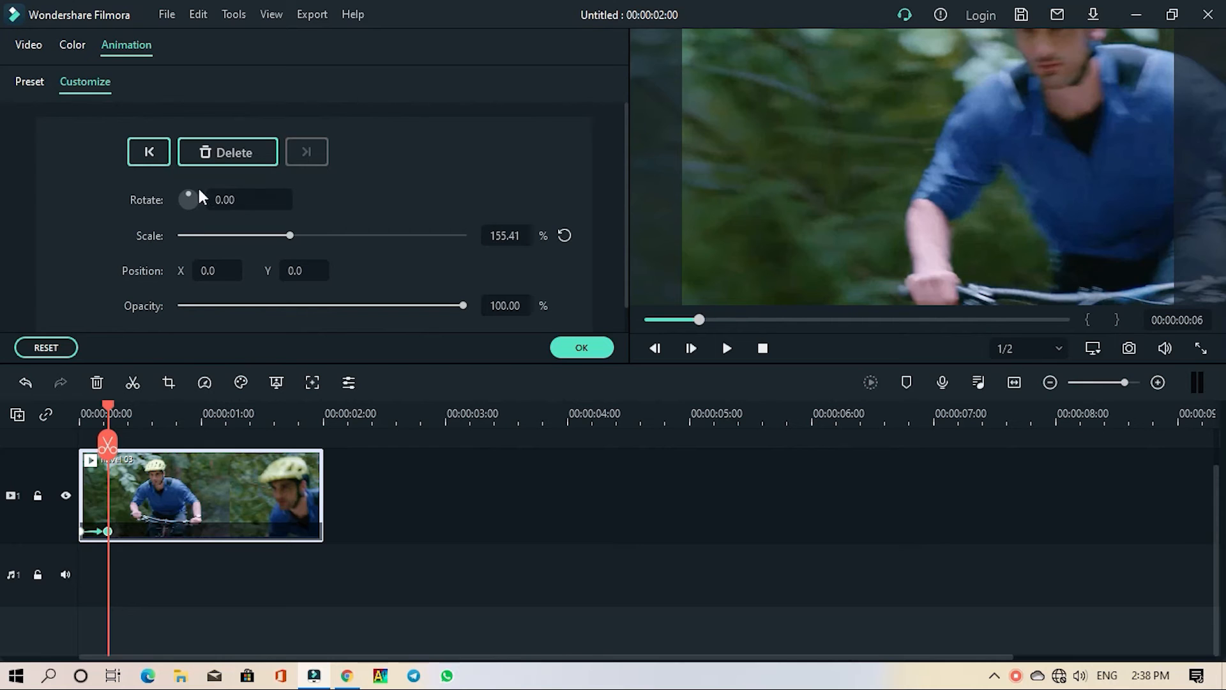
Add a keyframe at 00:00:00:09 with the scale set to 66.24% and another at 00:00:00:20 with the same scale
drag(106, 405, 124, 404)
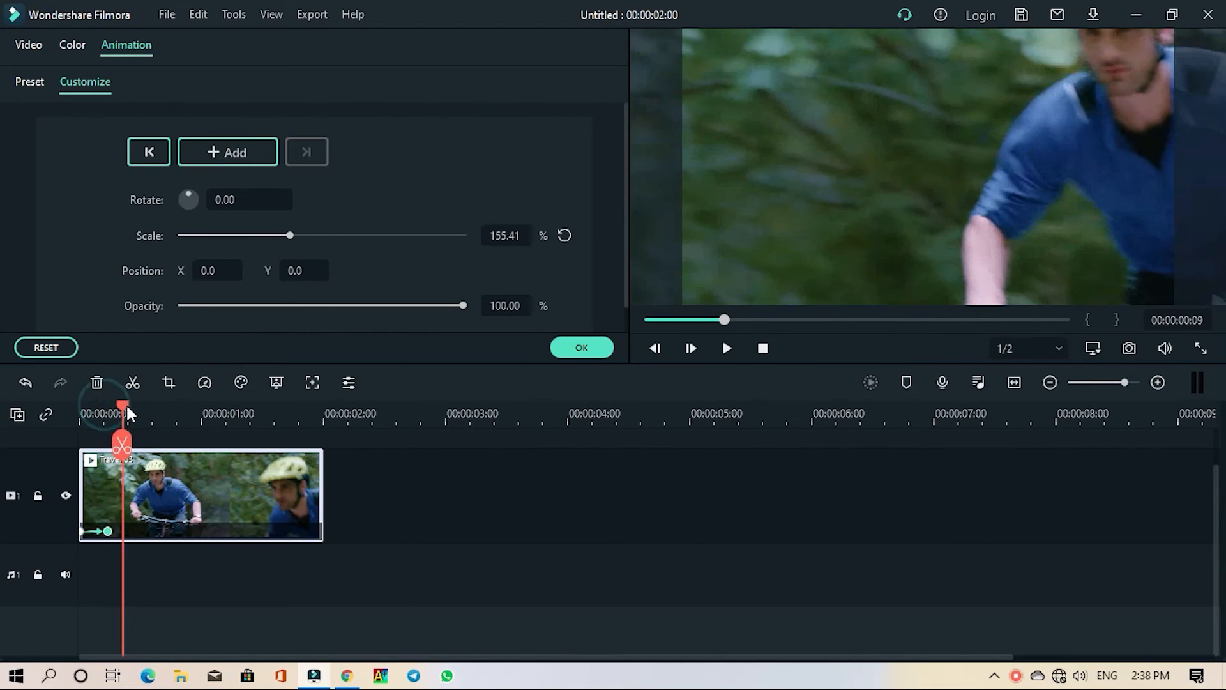
click(218, 146)
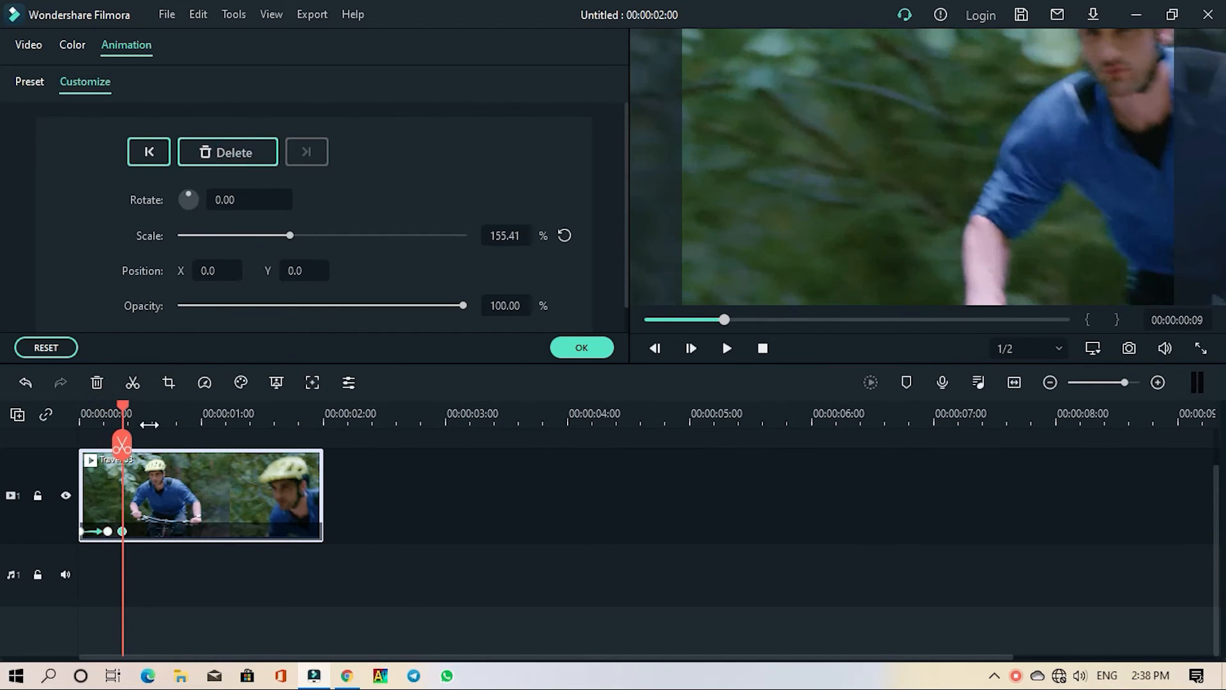
drag(285, 237, 226, 237)
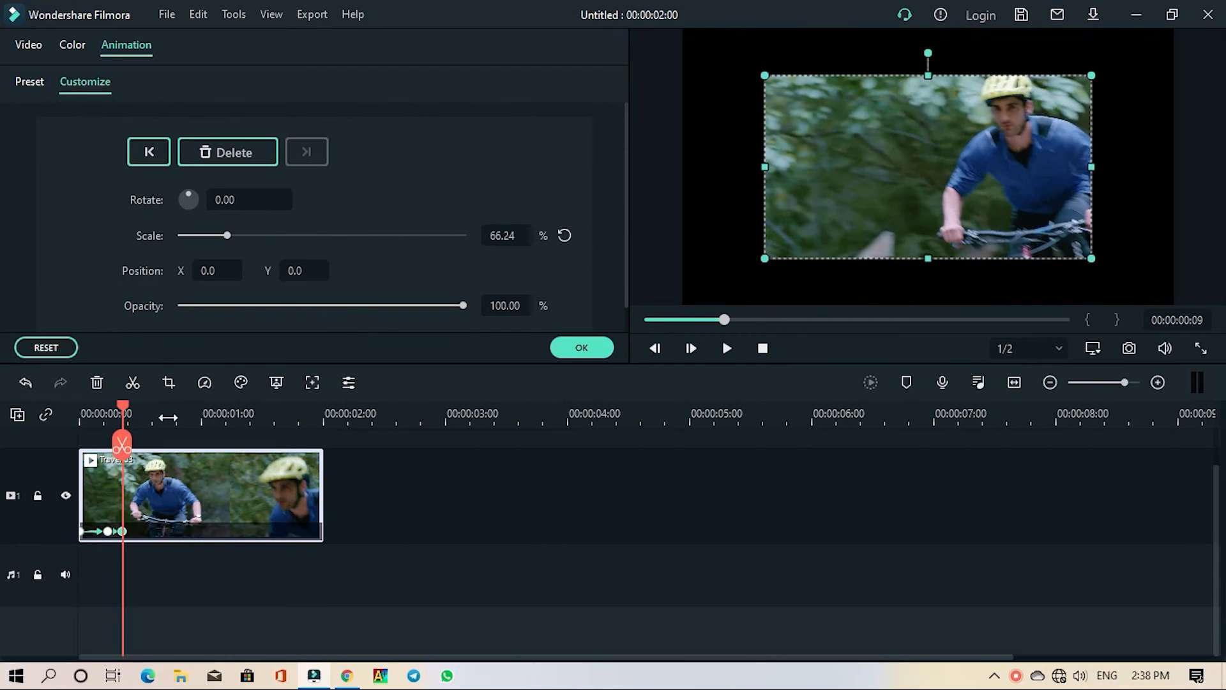
drag(121, 404, 177, 407)
click(217, 157)
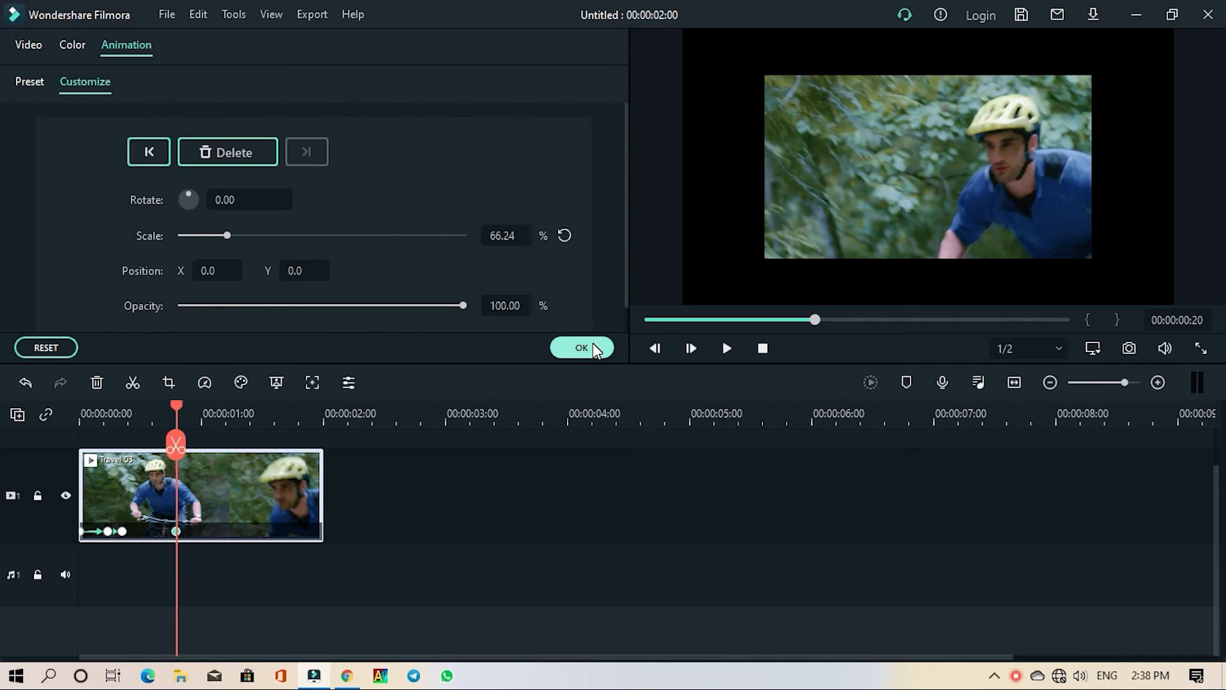
Play the Travel 03 clip from its start to preview the scale animation
drag(816, 320, 627, 323)
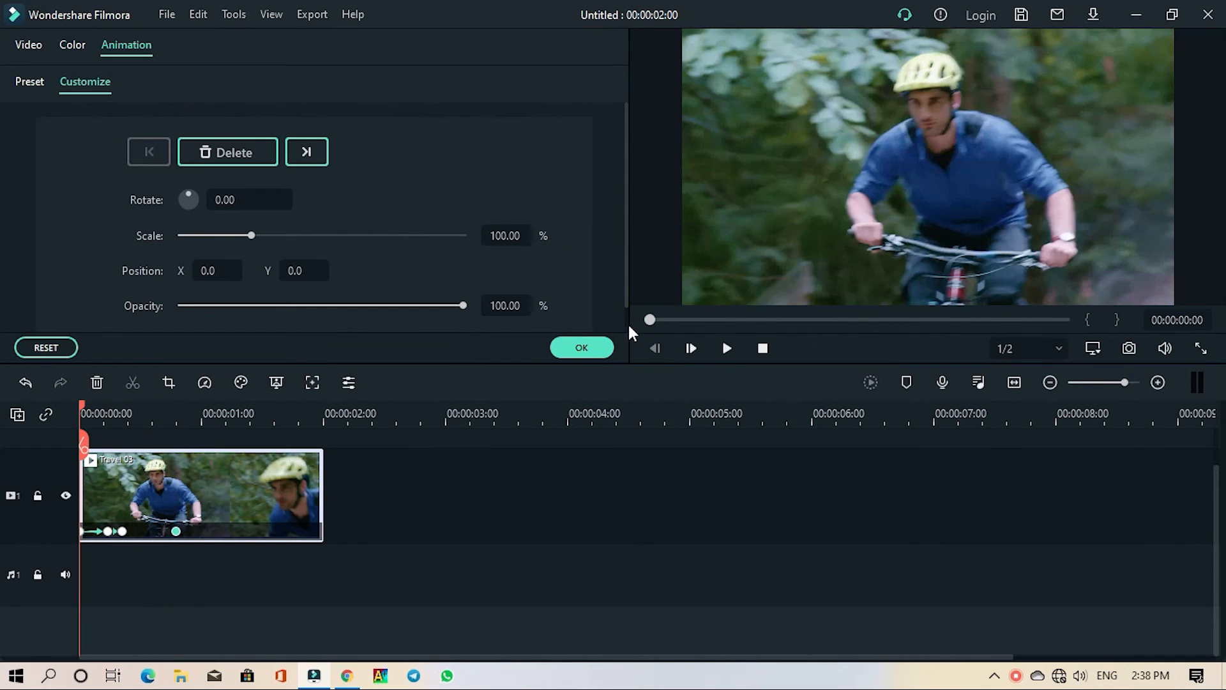
click(727, 348)
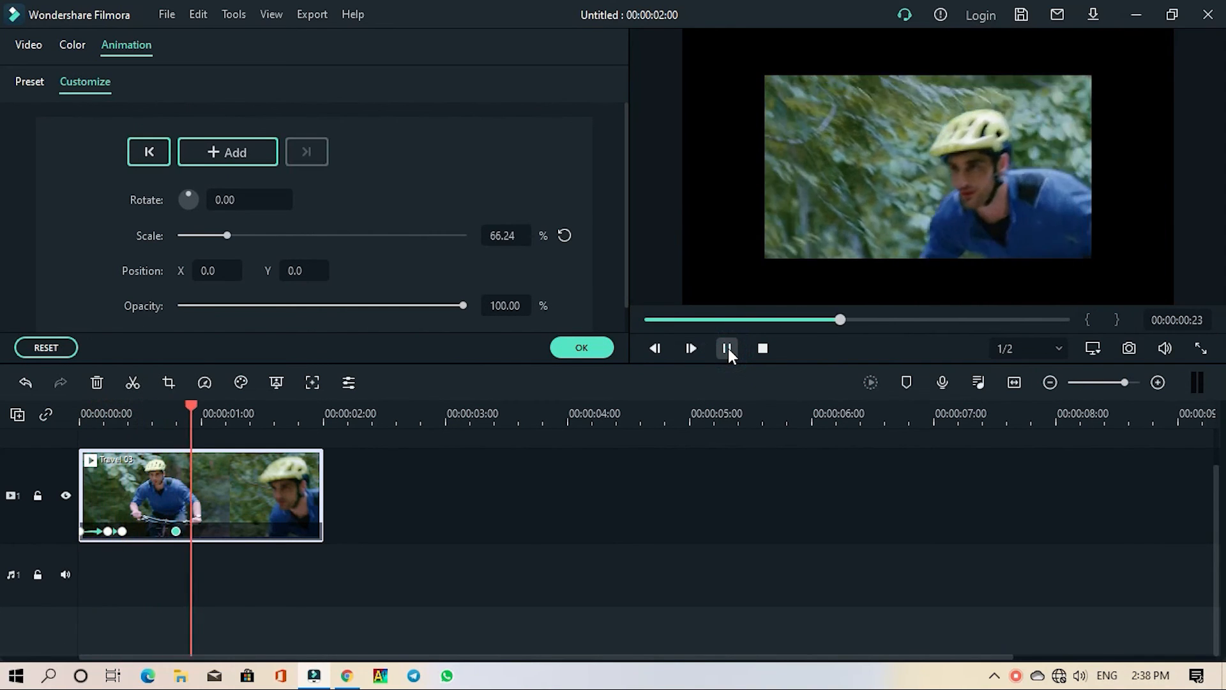
Clear all keyframes from the Travel 03 clip and delete the clip from the timeline
click(63, 354)
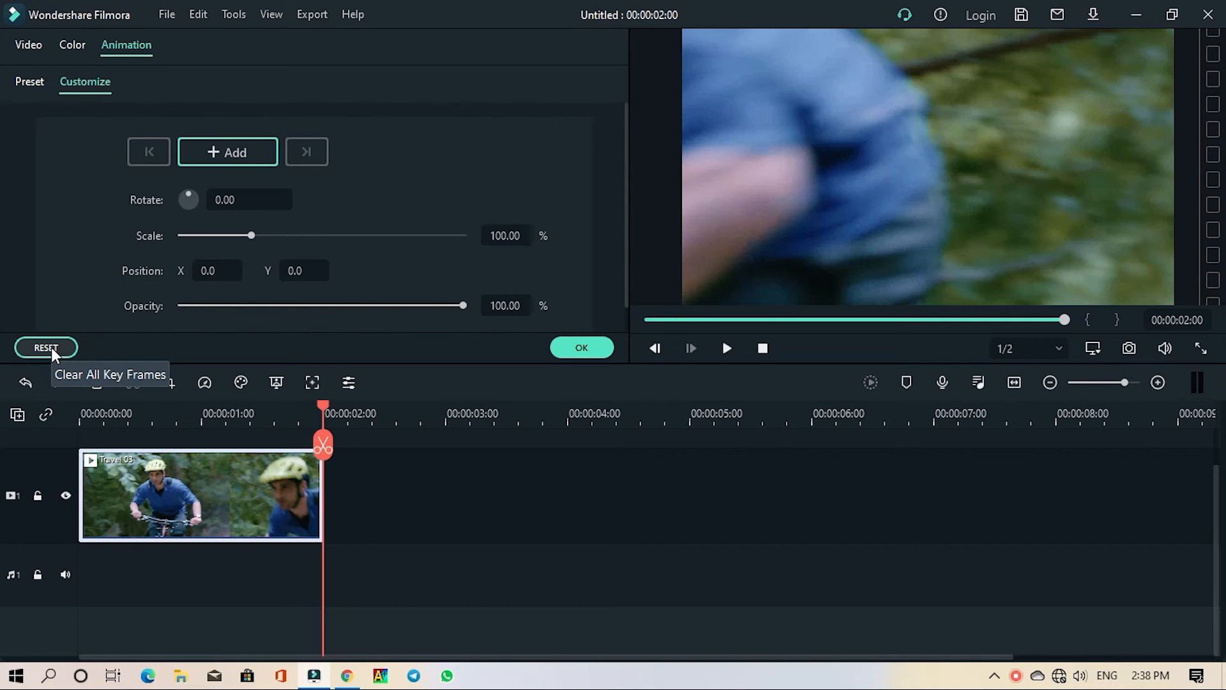
click(581, 347)
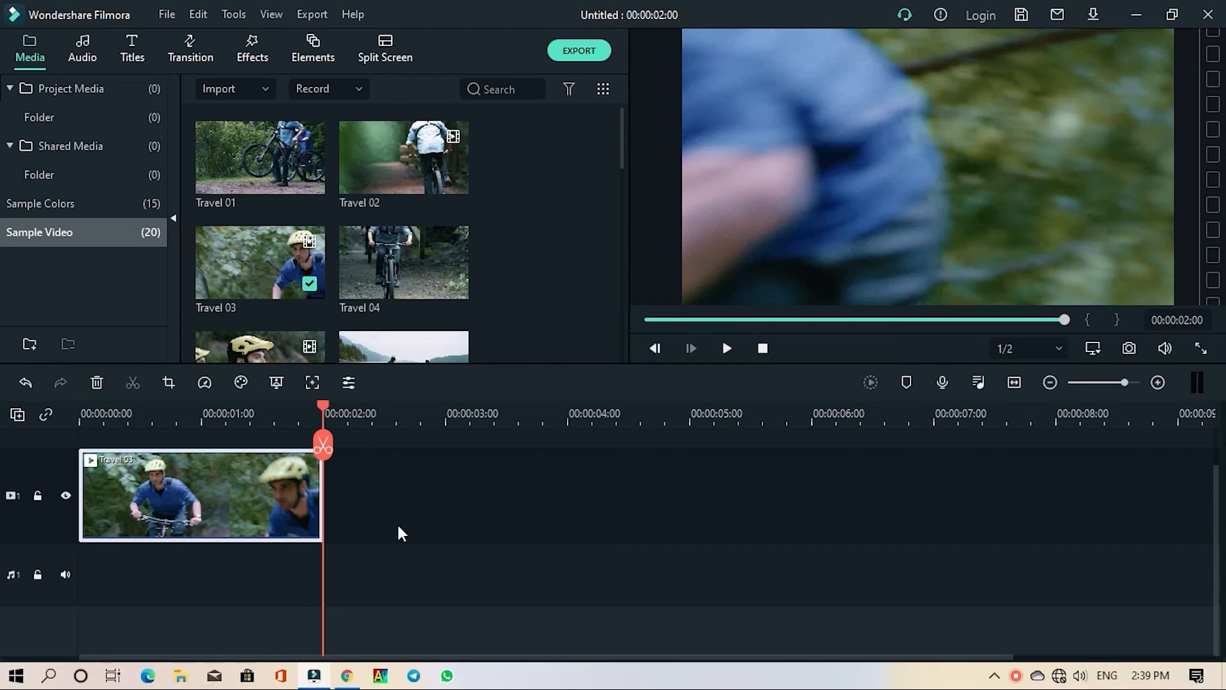
drag(359, 466, 146, 607)
key(Delete)
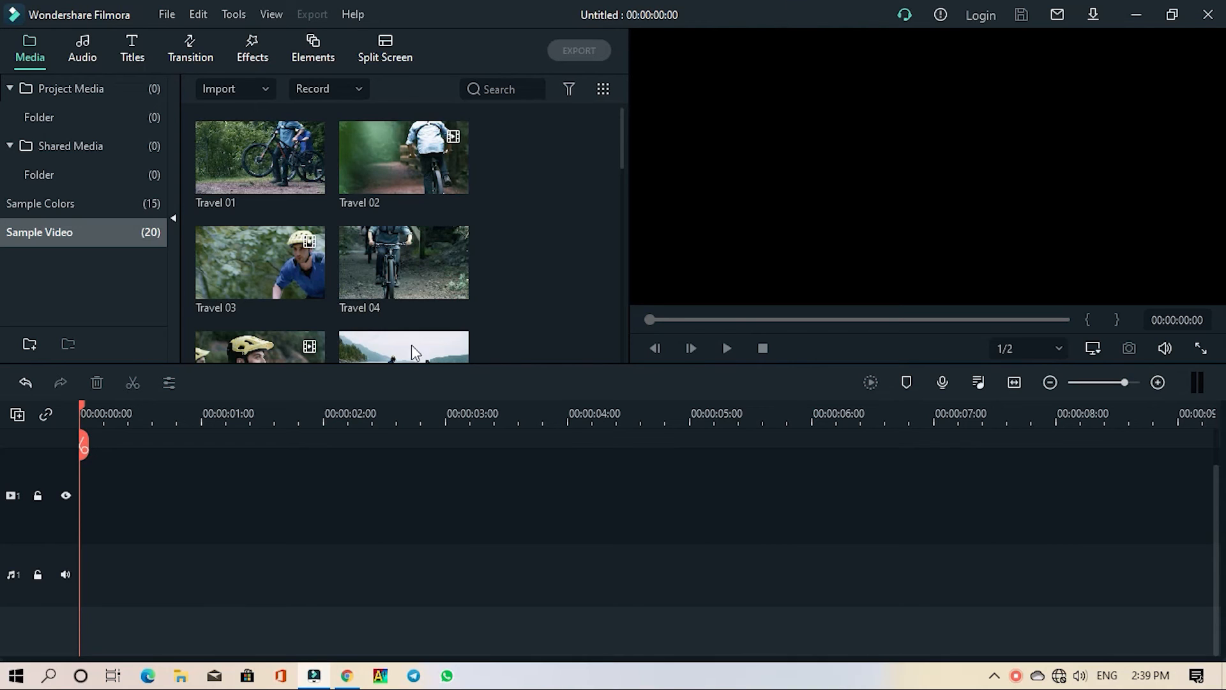
Add the Travel 03 sample clip to the start of the timeline and enable Motion Tracking in its video settings
click(312, 277)
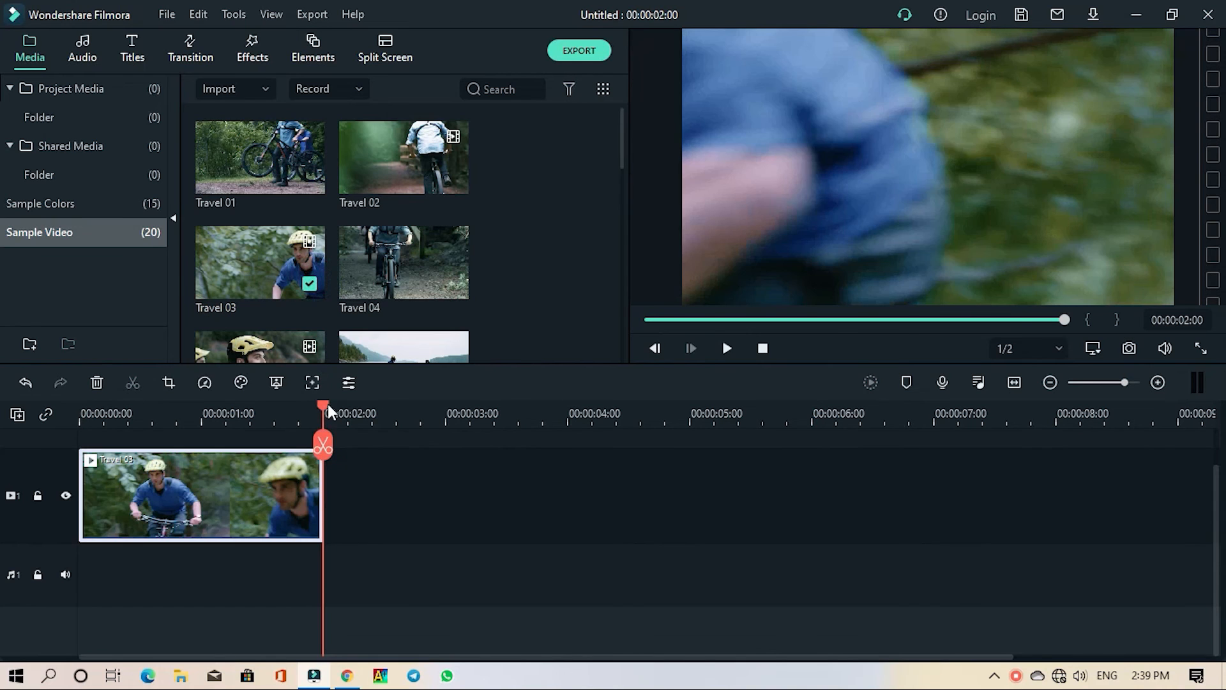
click(185, 475)
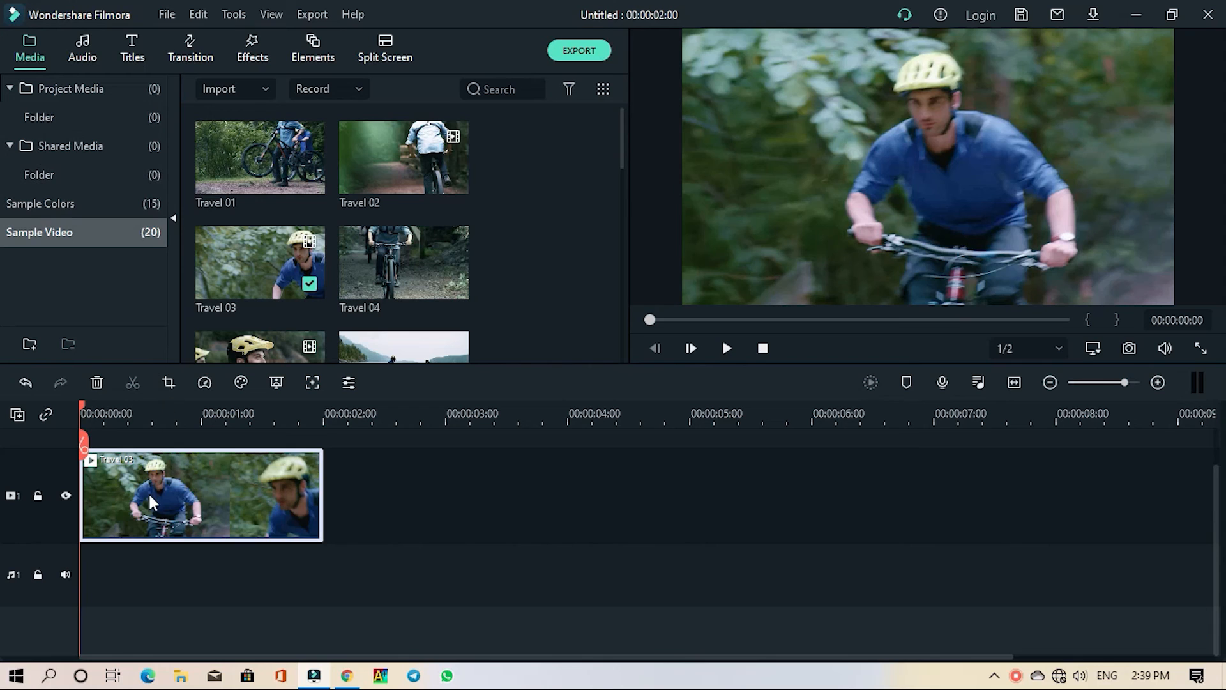
double_click(293, 524)
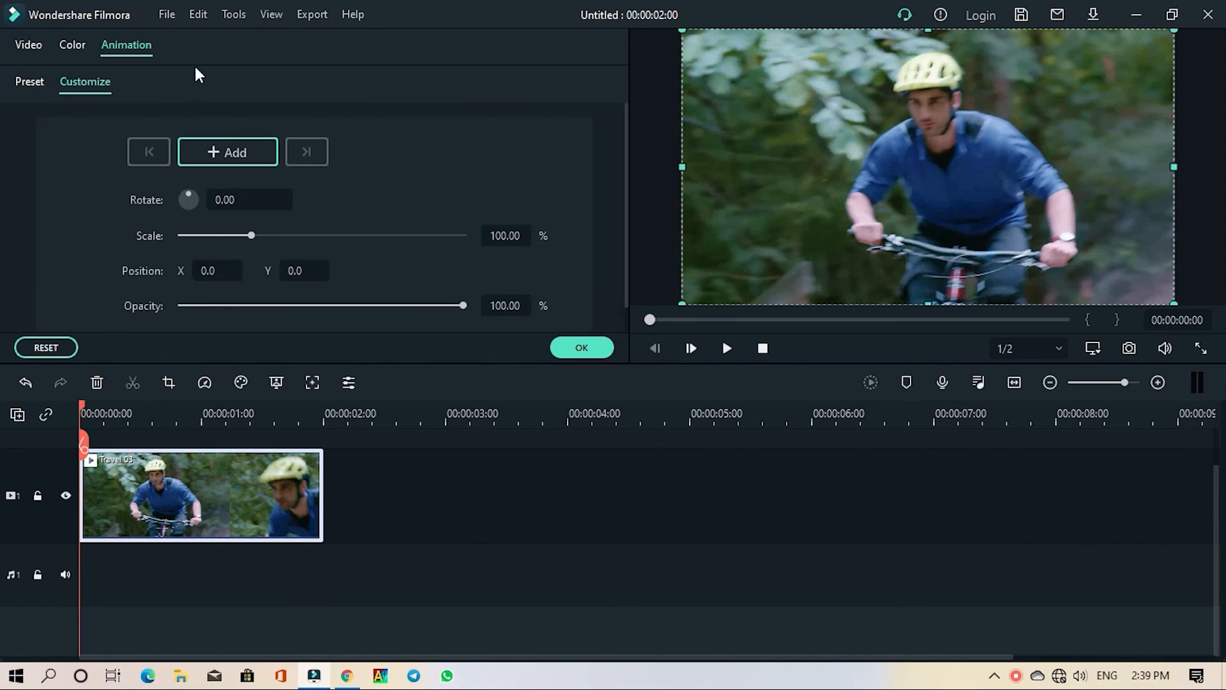
click(29, 45)
click(26, 156)
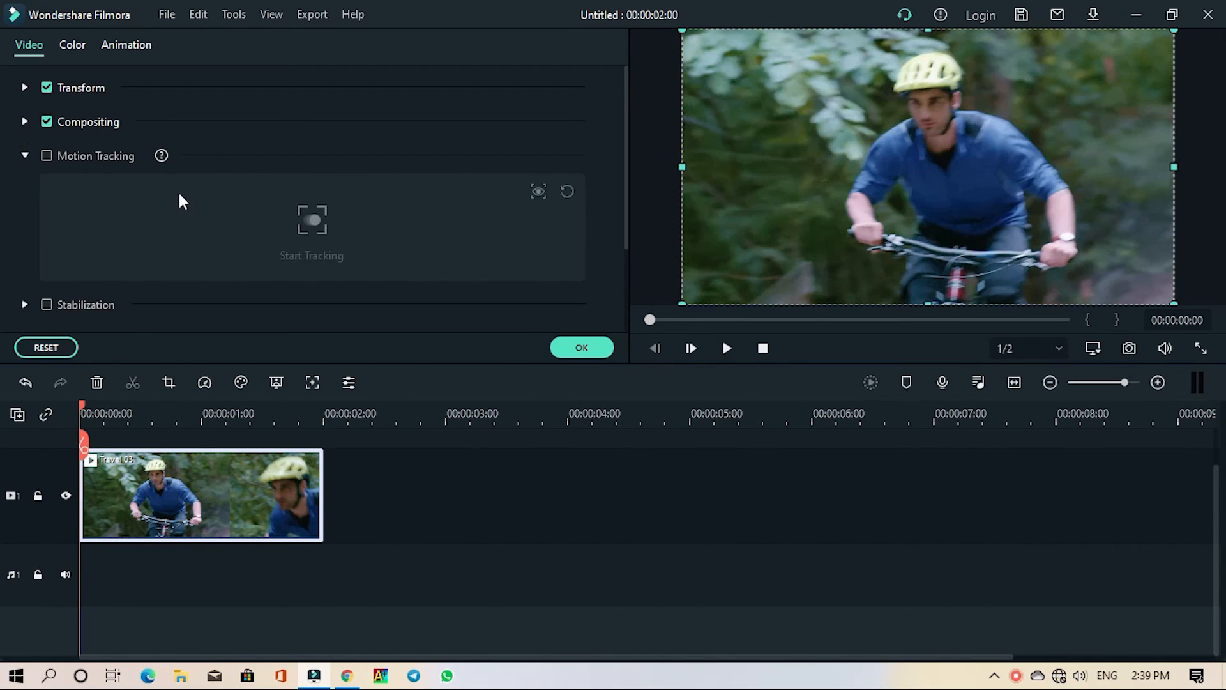
click(47, 157)
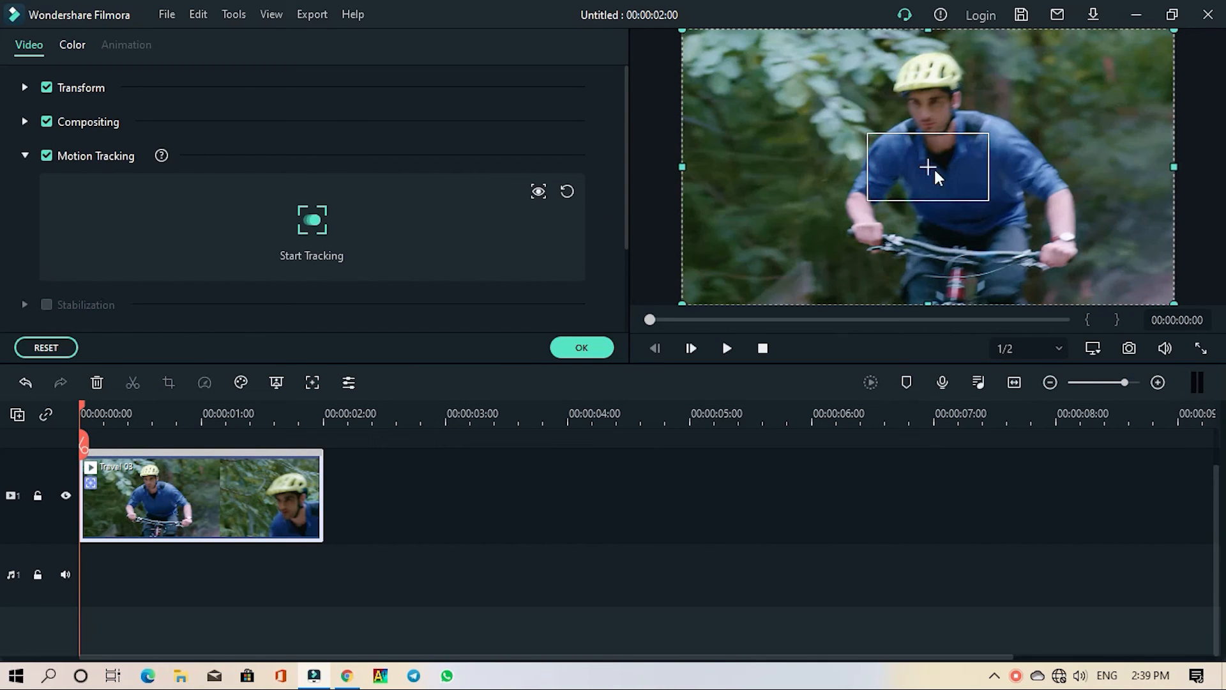
Fit a smaller tracking box over the cyclist's face and run motion tracking on the Travel 03 clip
drag(925, 168, 939, 111)
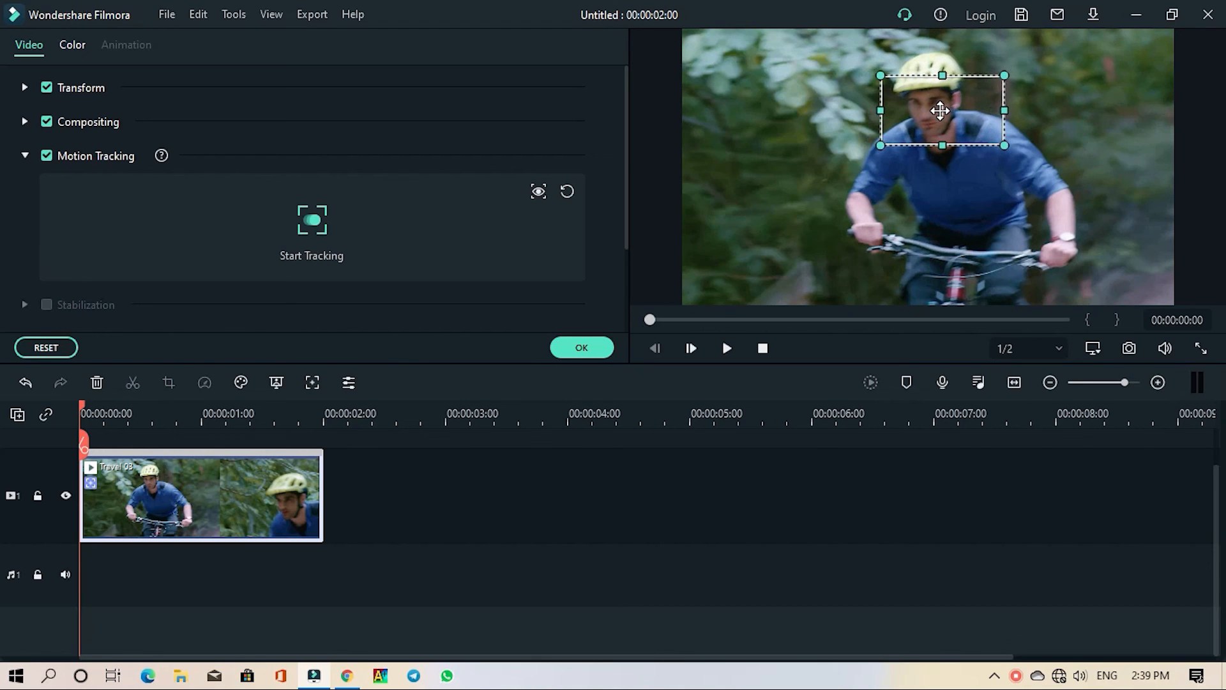
drag(1004, 146, 962, 128)
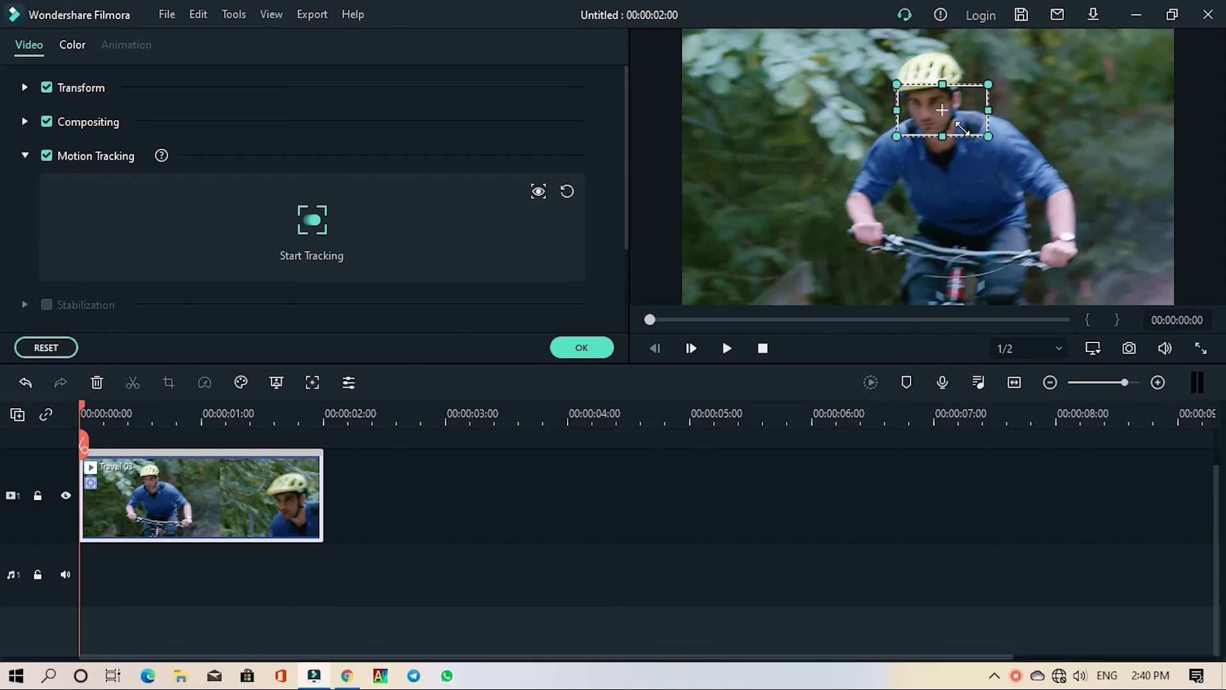
scroll(266, 276, down, 4)
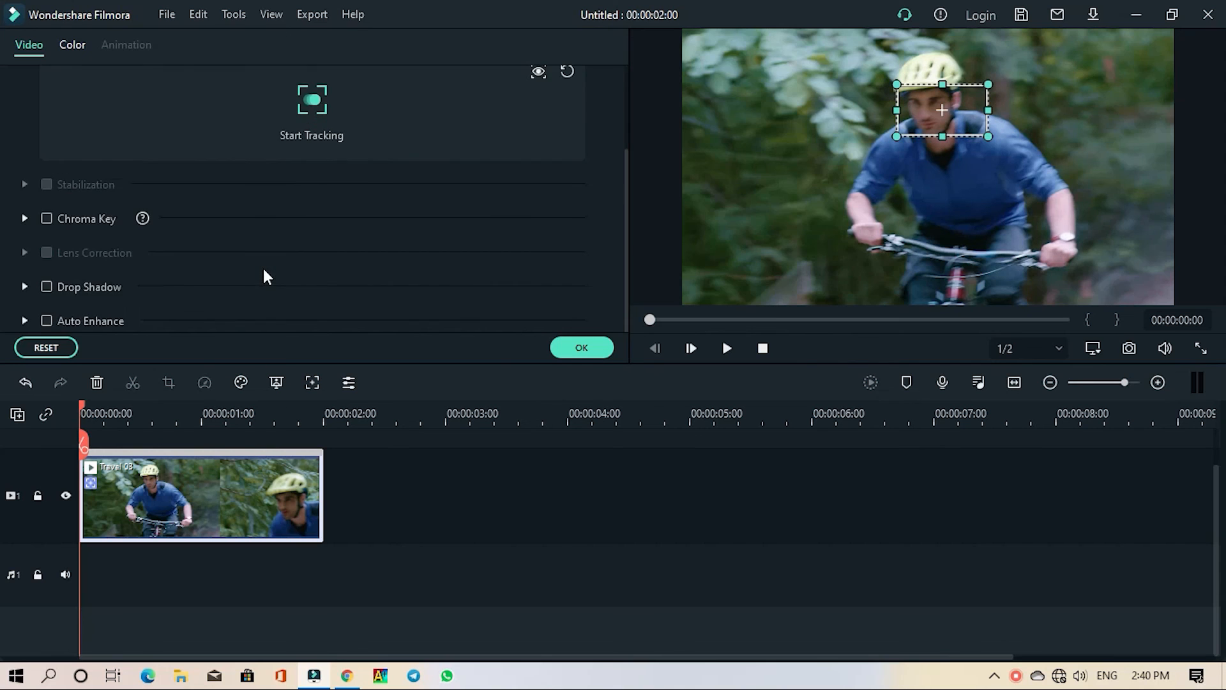
scroll(266, 276, up, 4)
click(297, 225)
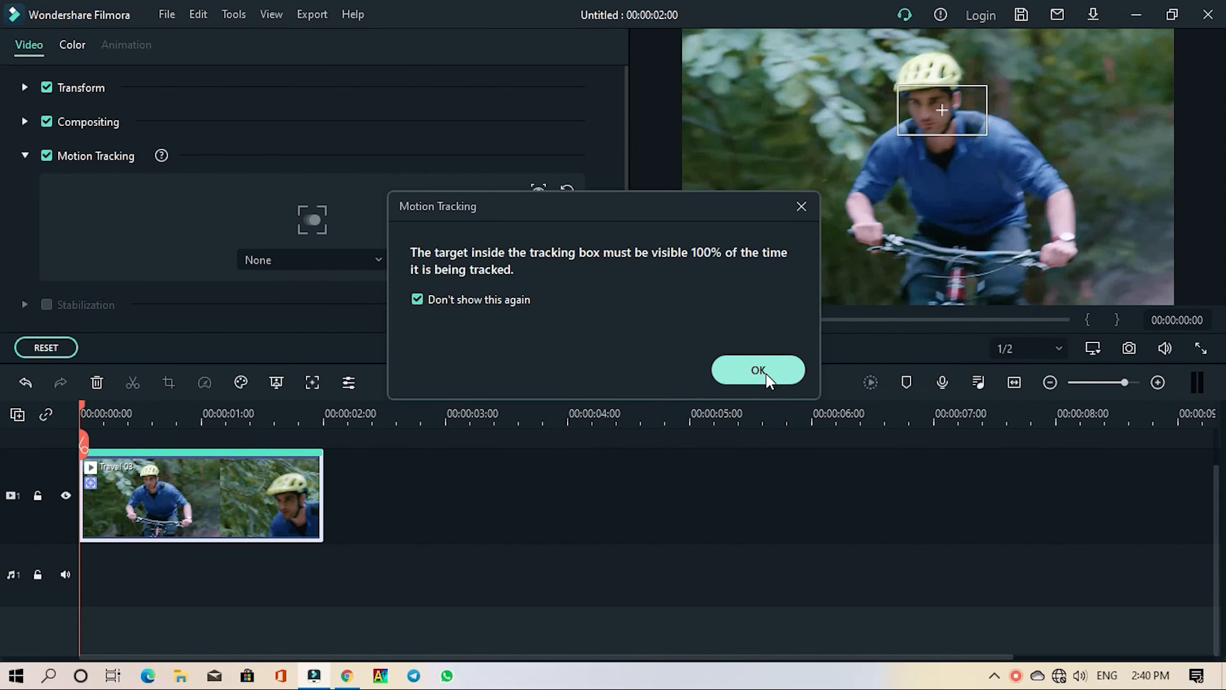
click(760, 370)
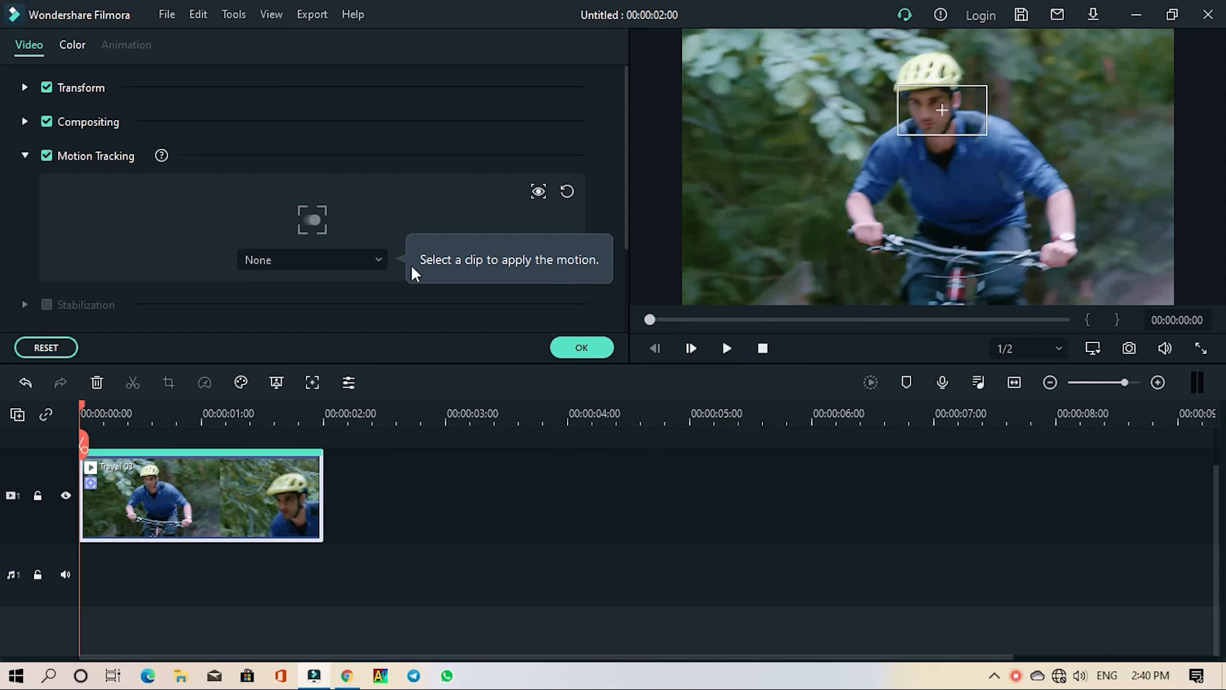
Import the red arrow image 2-2-arrow-png-pic from the Downloads folder as the clip that follows the tracked motion
click(322, 259)
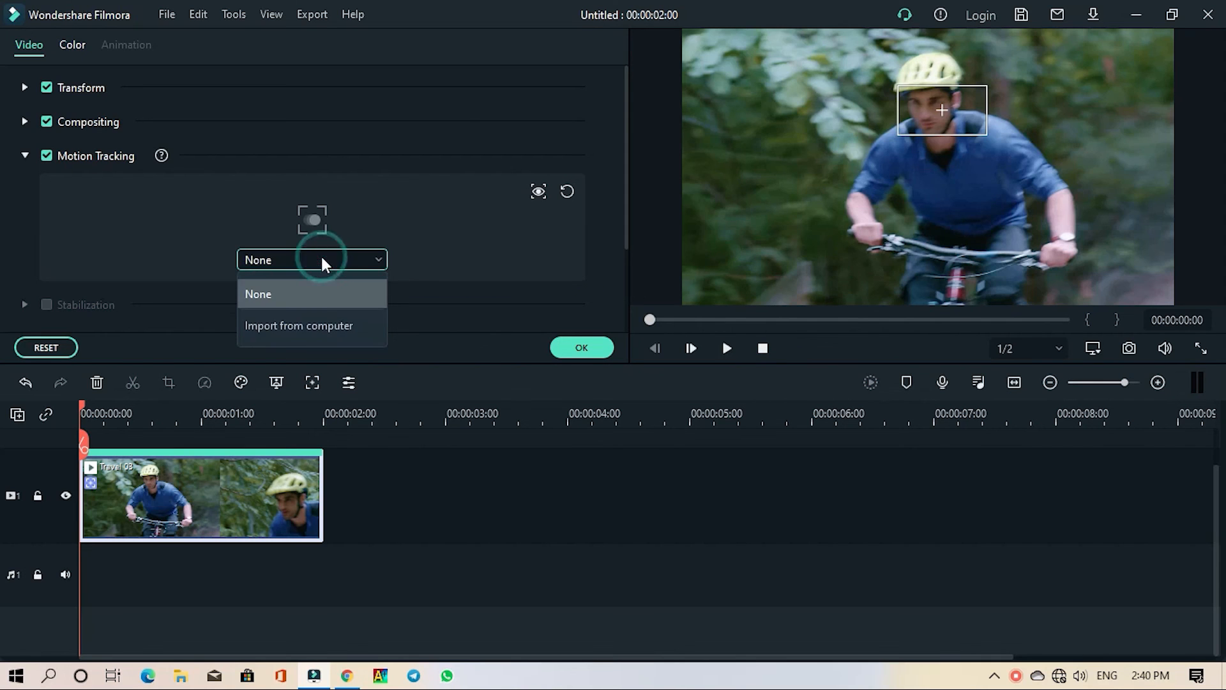
click(321, 322)
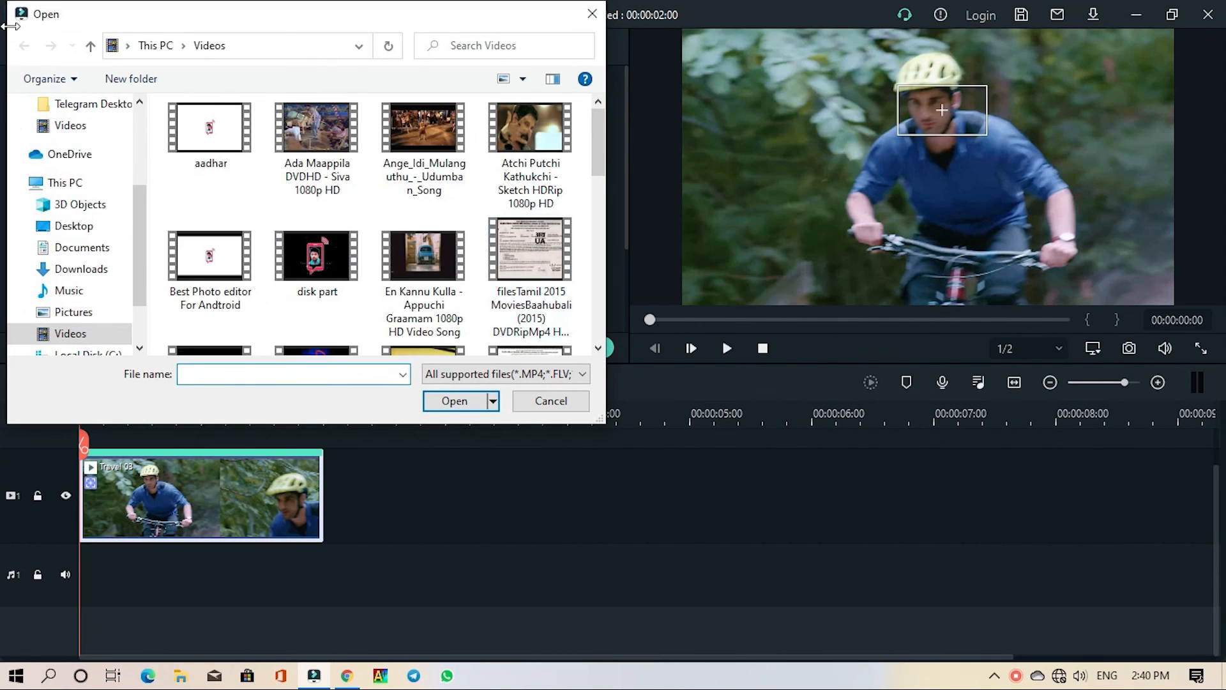
click(81, 269)
click(211, 177)
double_click(212, 180)
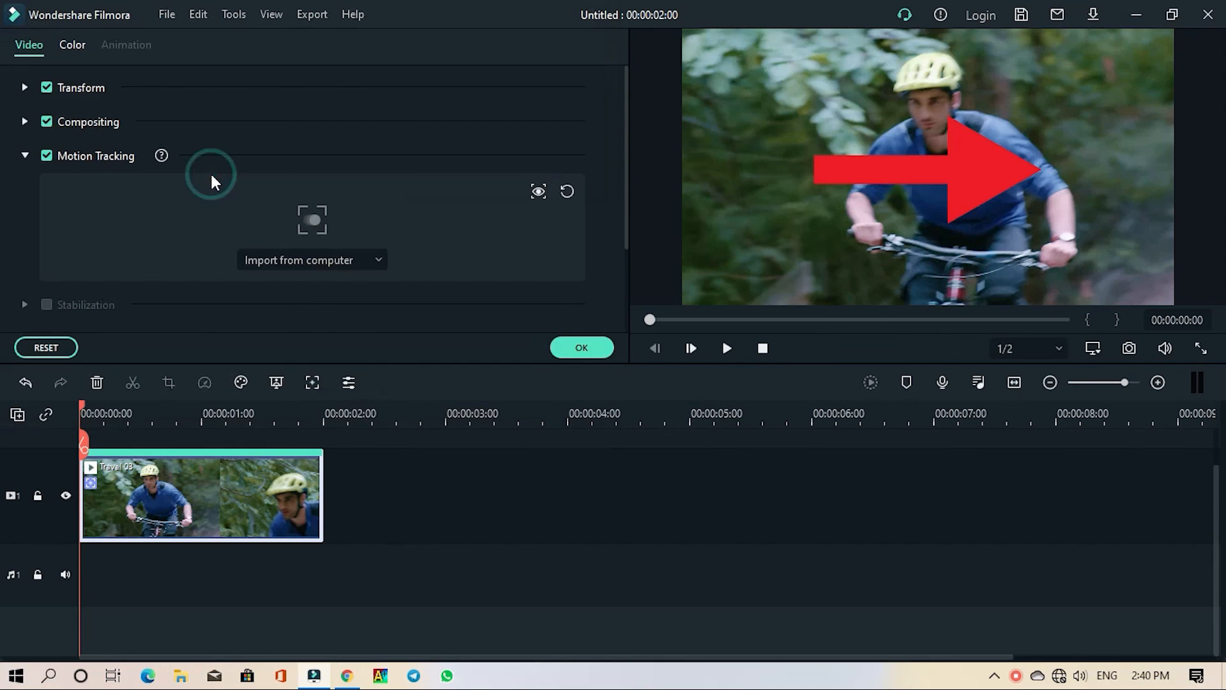
Shrink the red arrow and place it beside the cyclist's face so that it points at him, and apply the settings
click(968, 165)
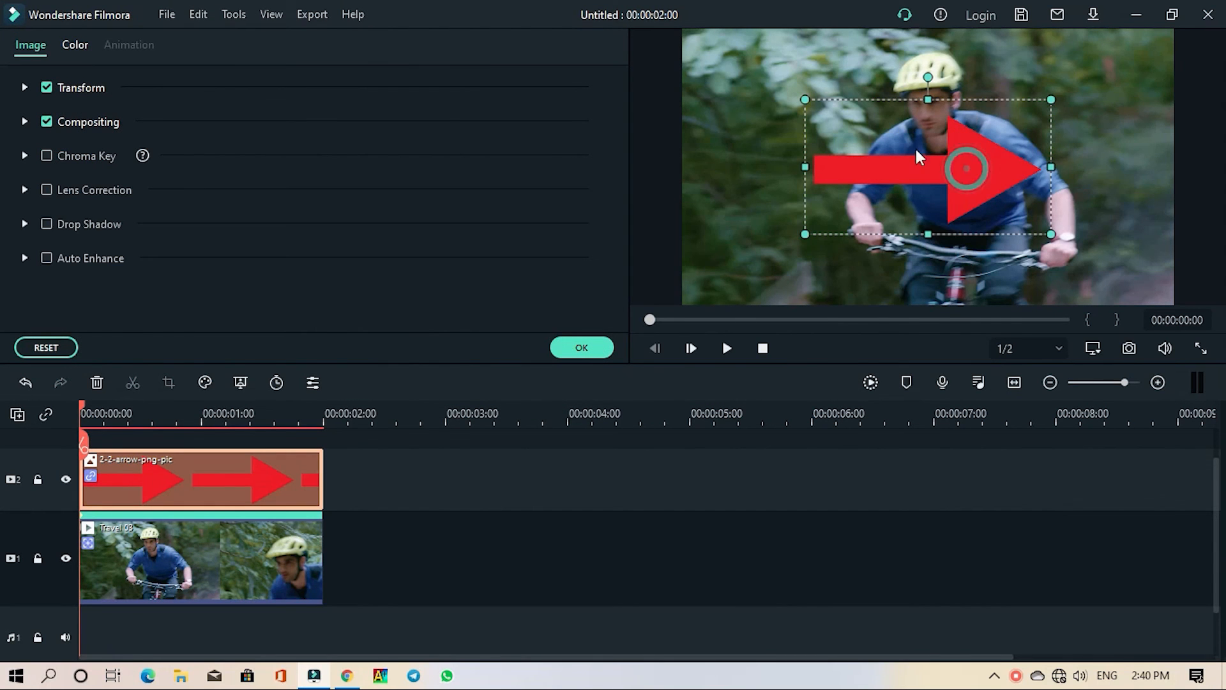
drag(805, 100, 979, 195)
drag(1015, 214, 866, 112)
click(581, 347)
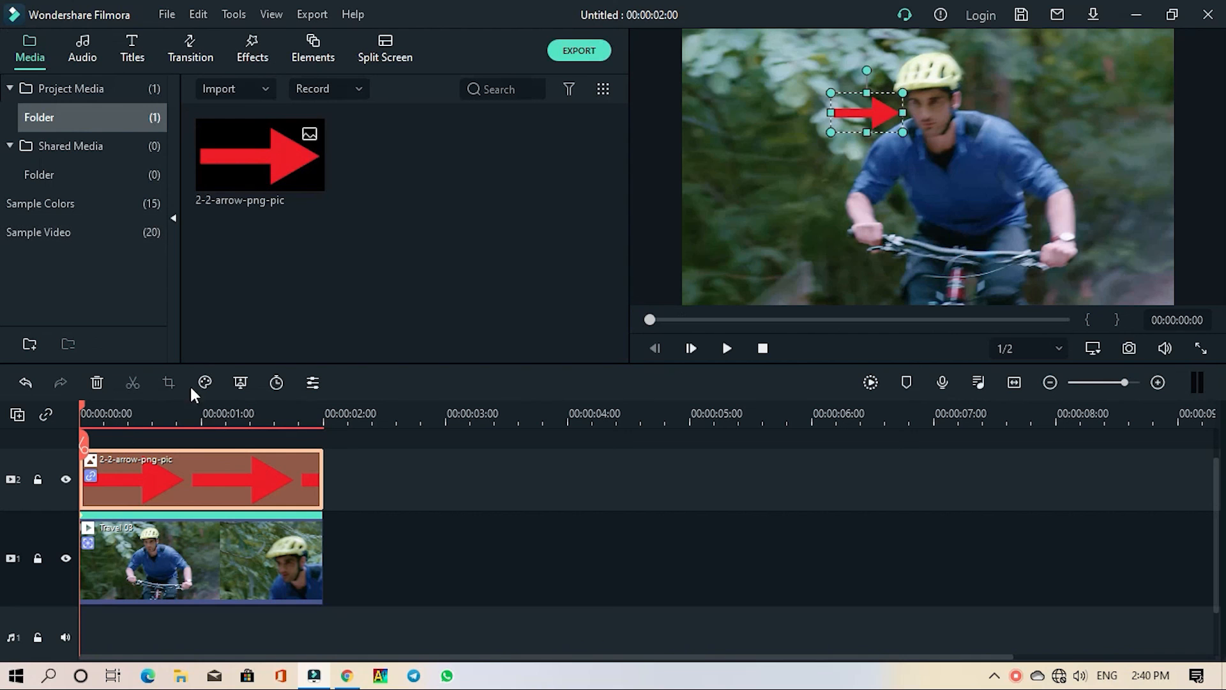
Play the timeline from the start twice to check how the arrow follows the cyclist, and stop playback
click(726, 358)
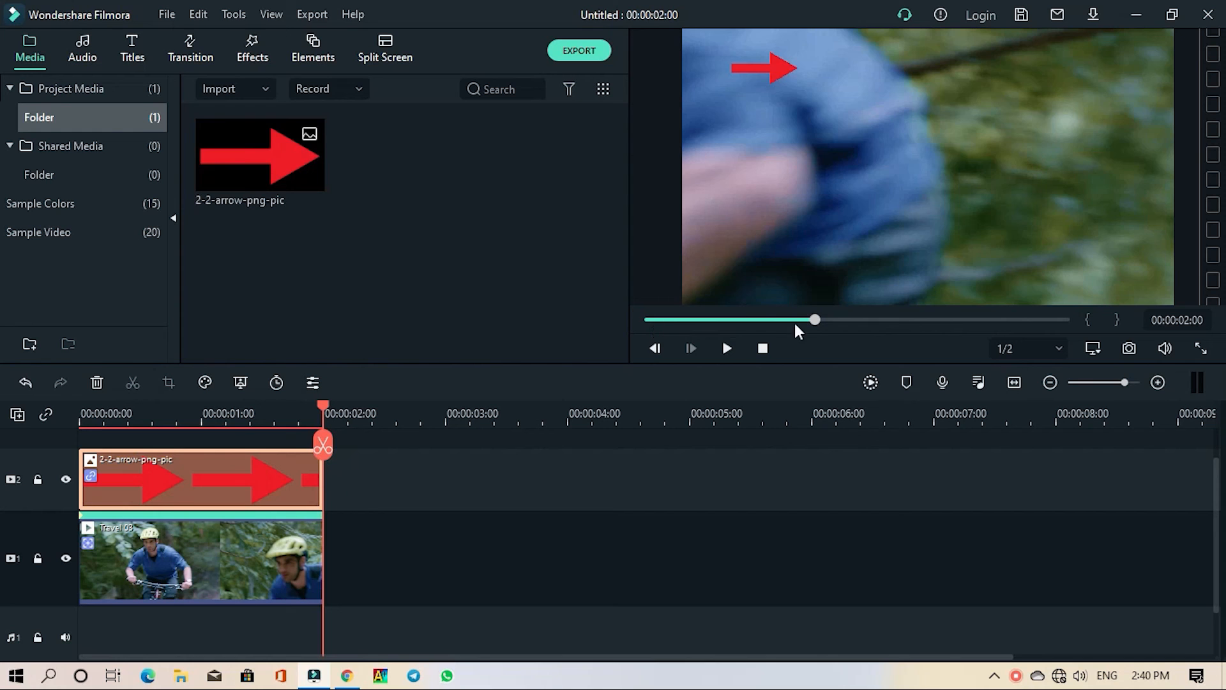
drag(816, 319, 636, 335)
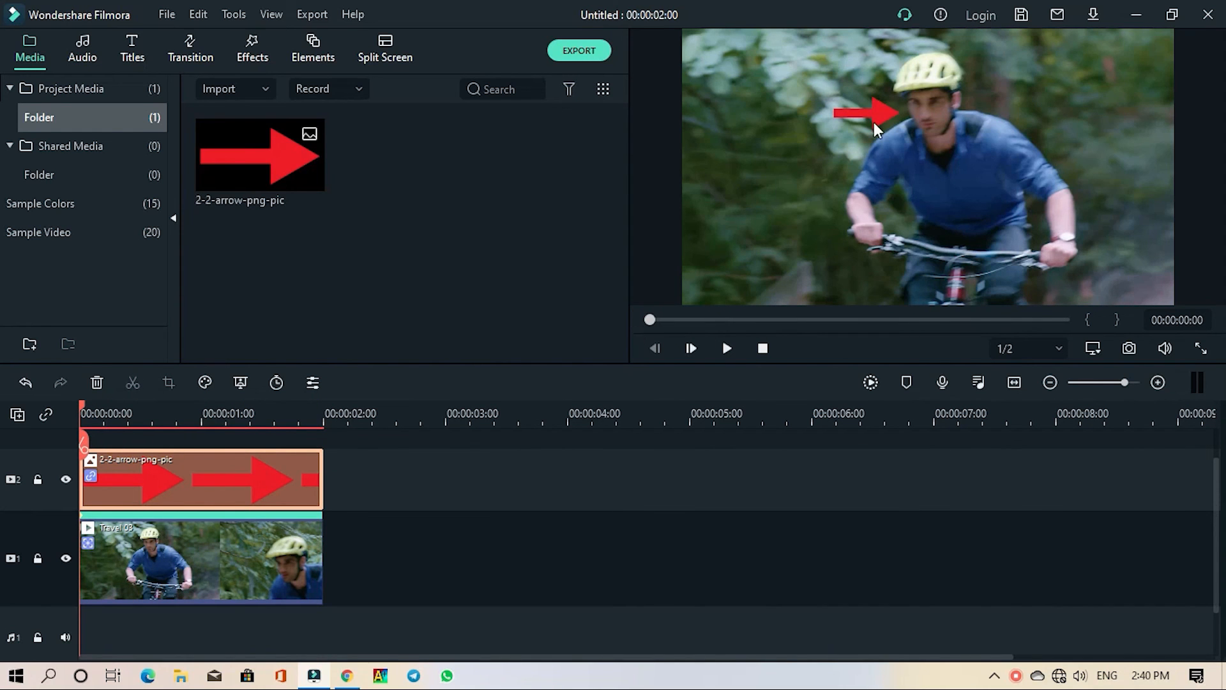
click(726, 348)
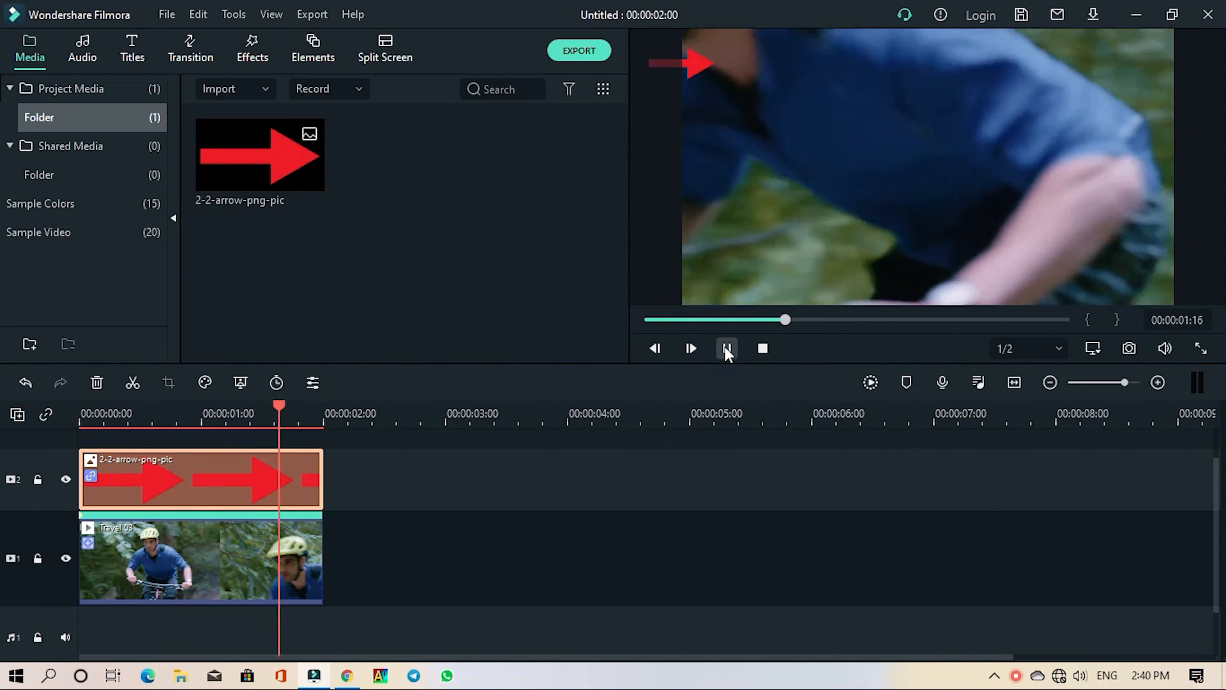
click(762, 349)
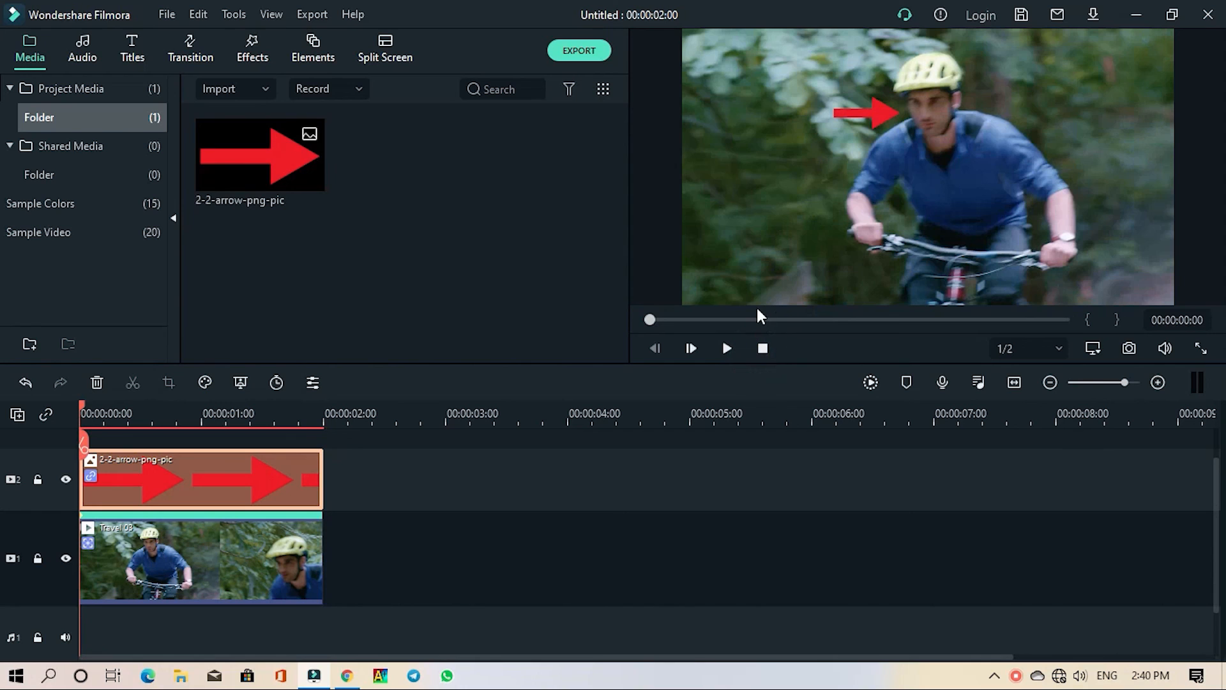